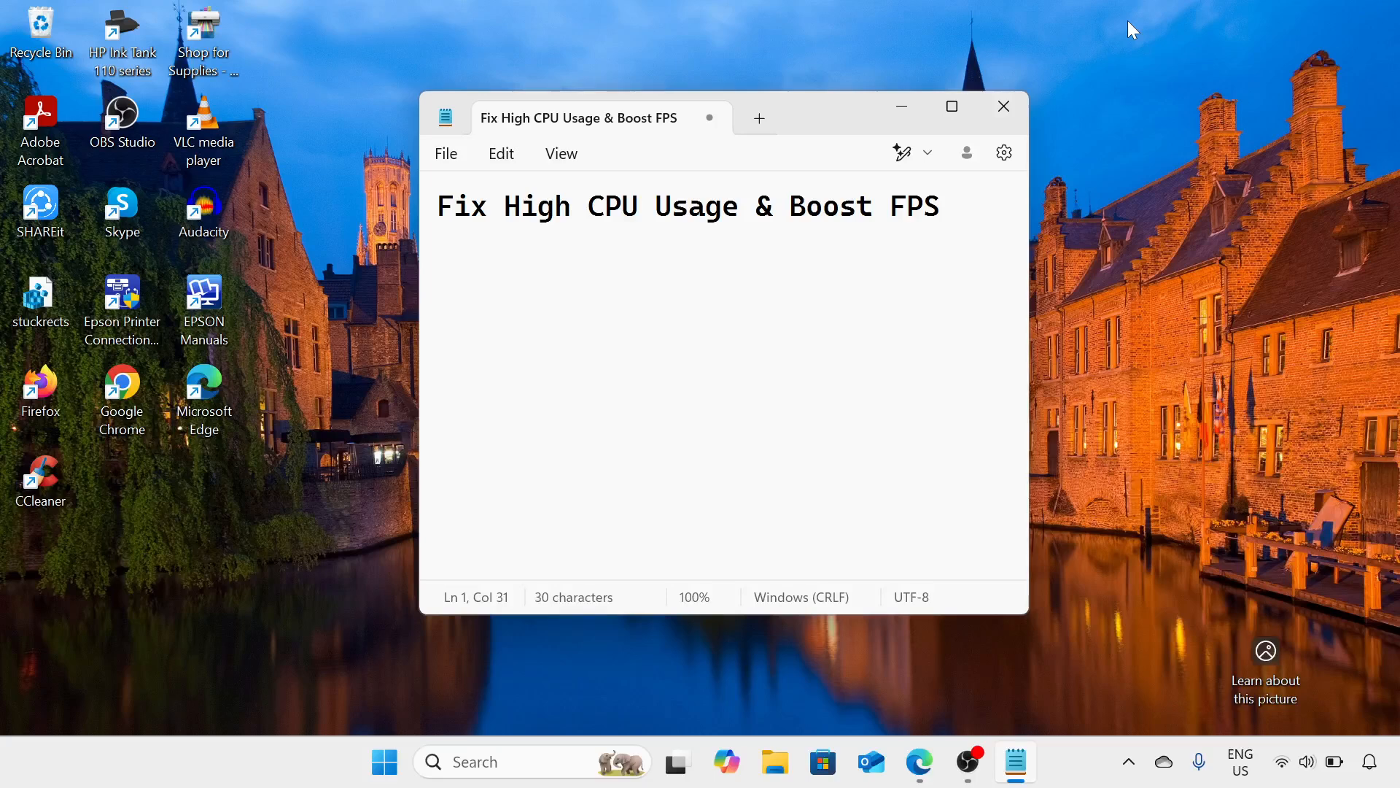
# Minimize the note window and open Device Manager in a maximized window
pyautogui.click(905, 110)
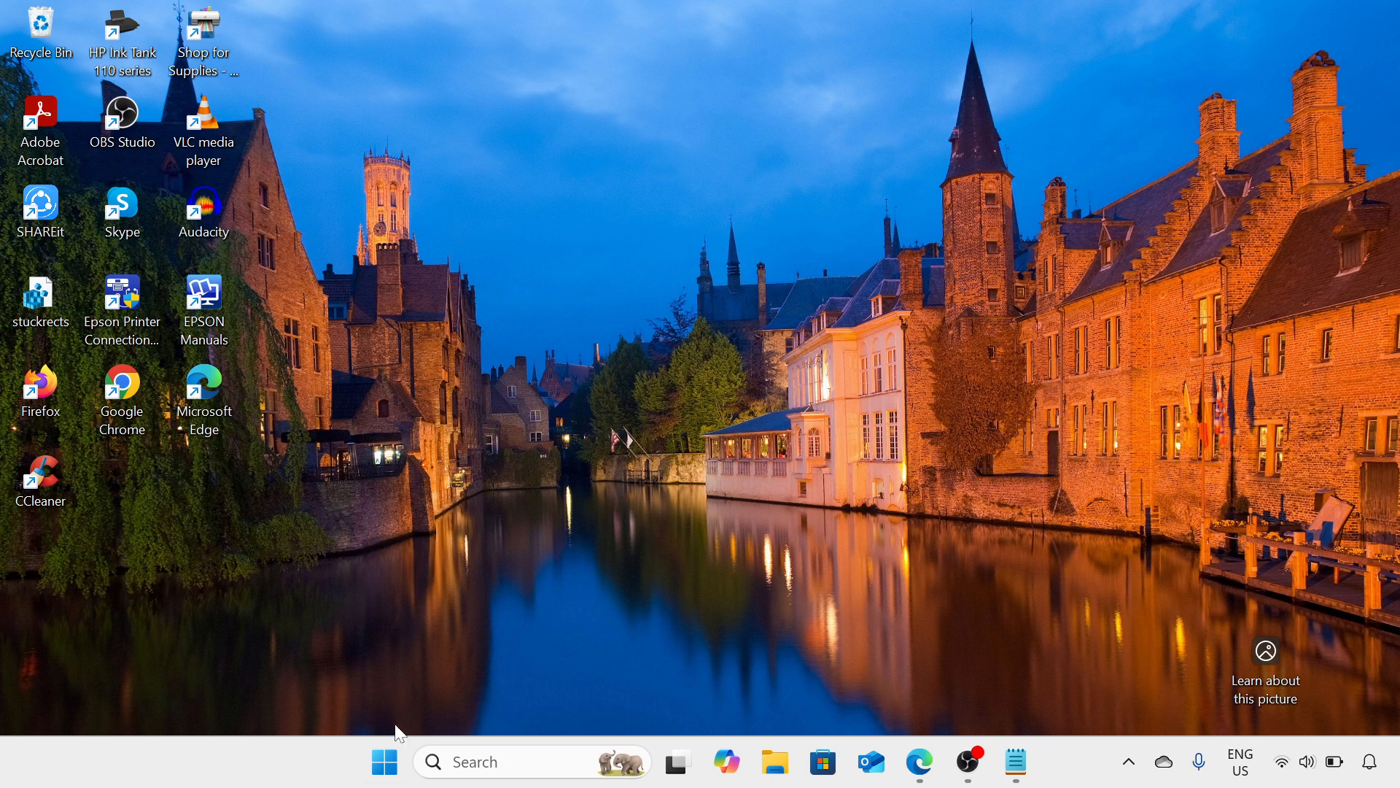
pyautogui.rightClick(385, 762)
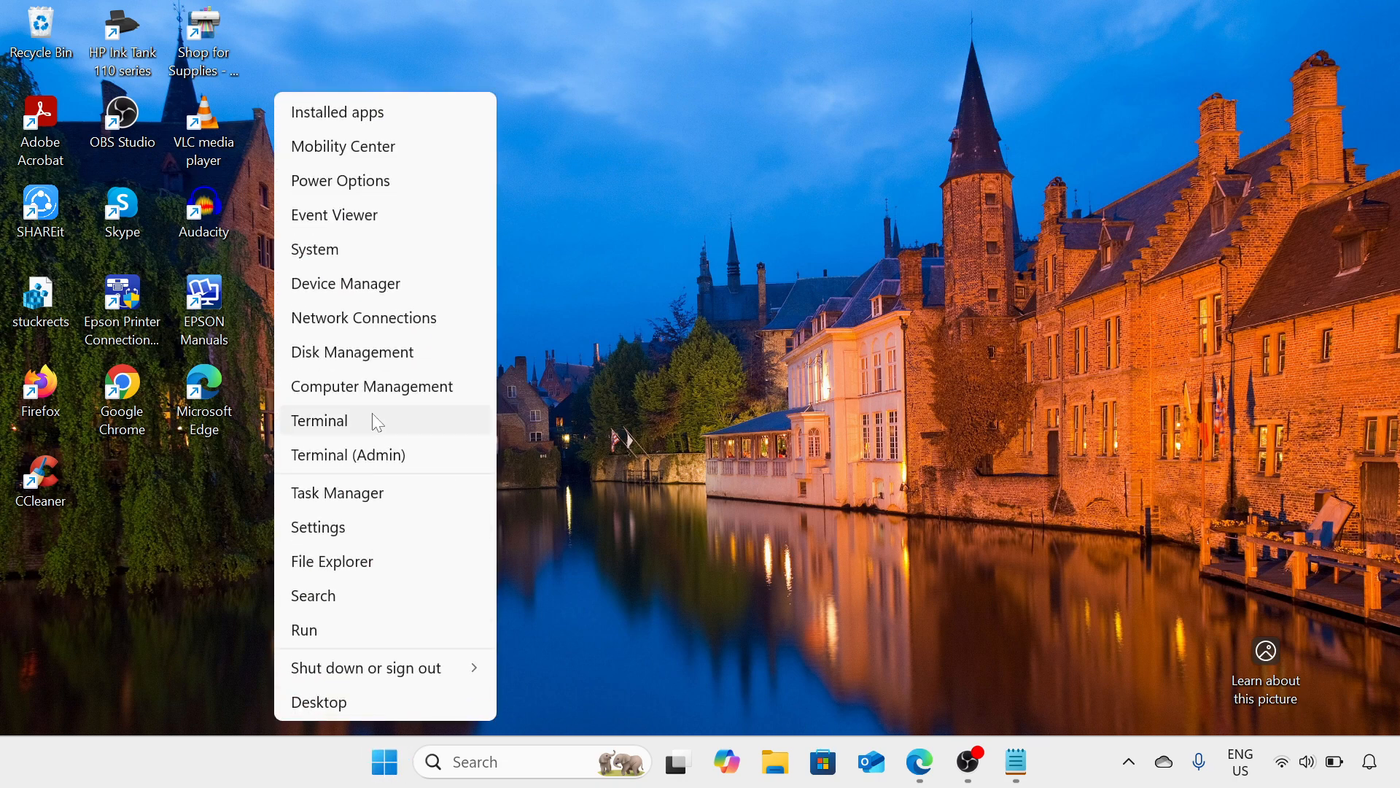
pyautogui.click(402, 283)
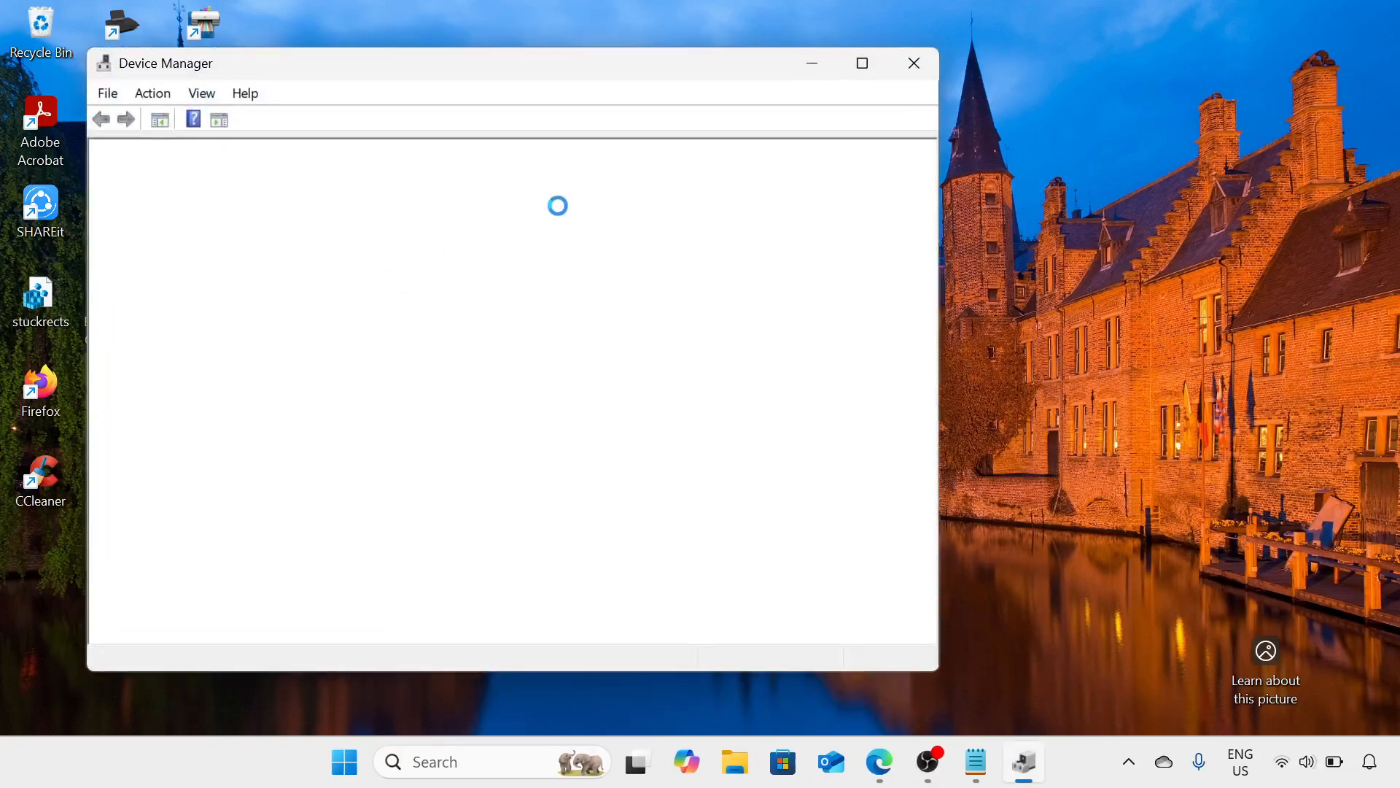
pyautogui.click(861, 64)
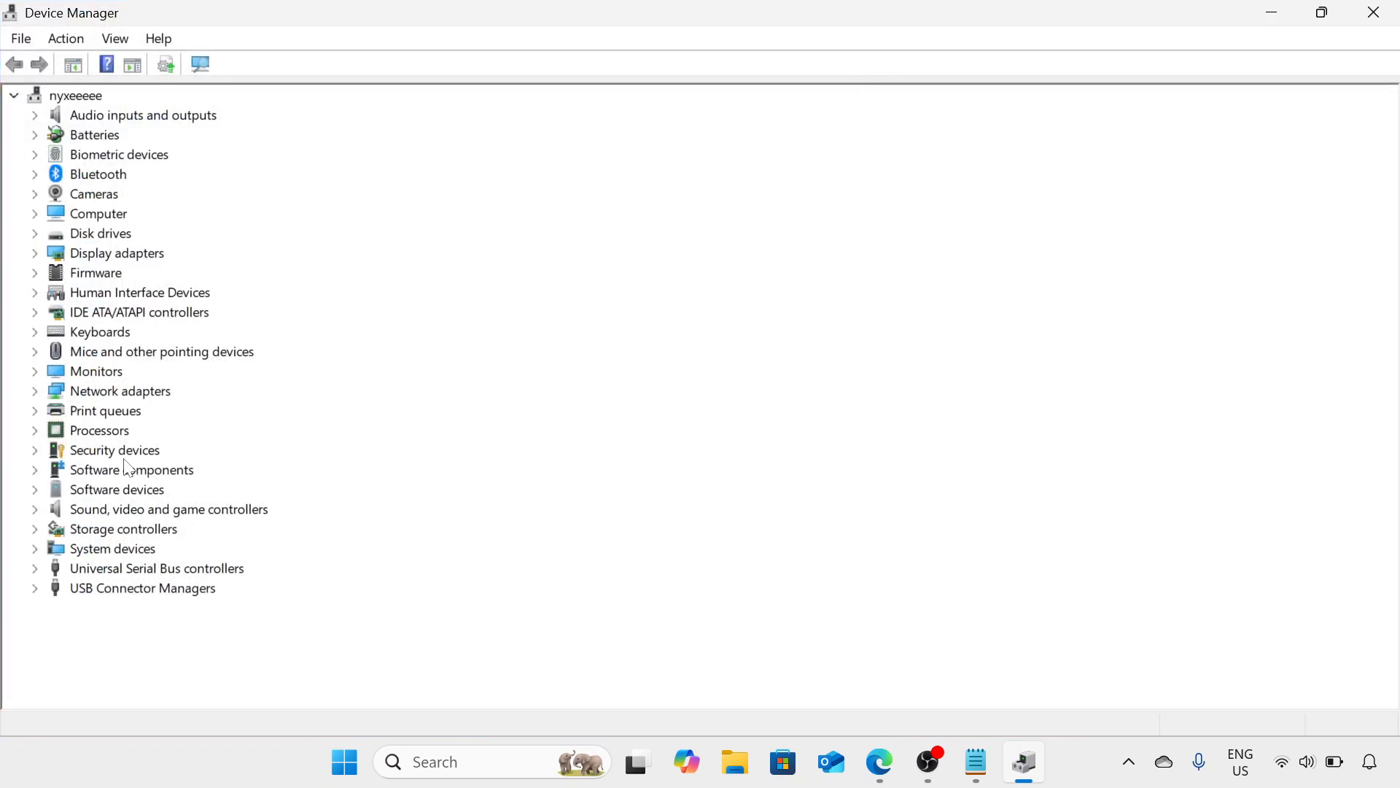
# Show the available device actions for High precision event timer under System devices, and close Device Manager
pyautogui.doubleClick(124, 547)
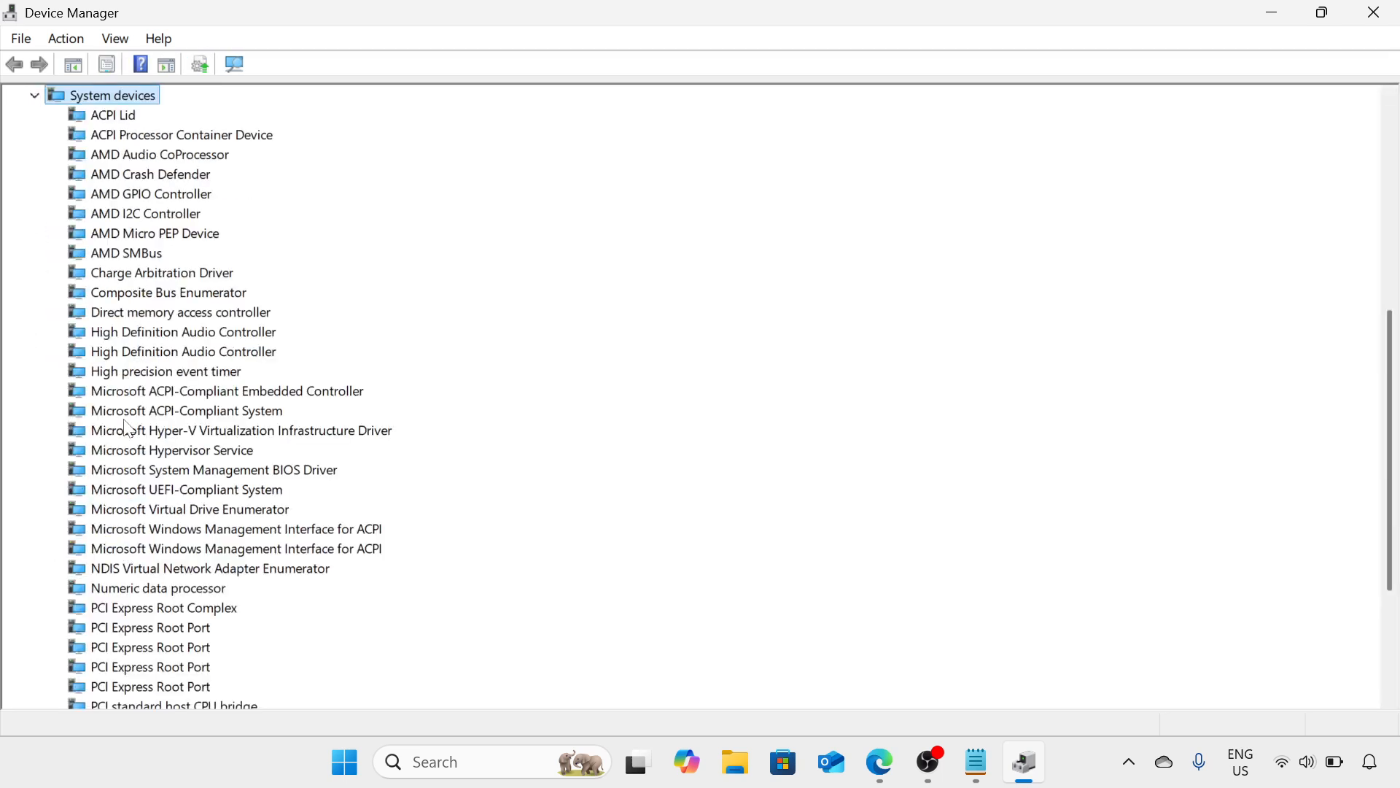
pyautogui.click(156, 373)
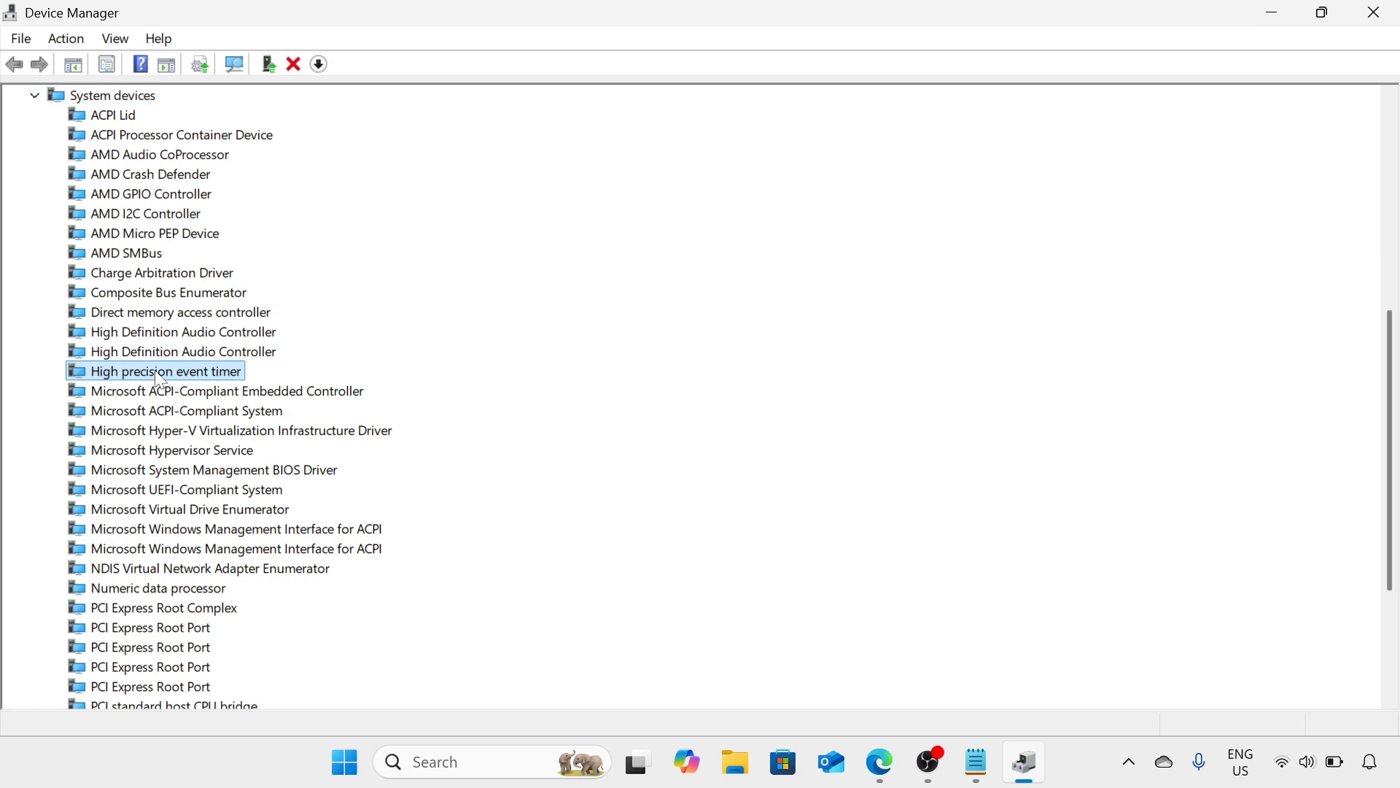
pyautogui.rightClick(156, 372)
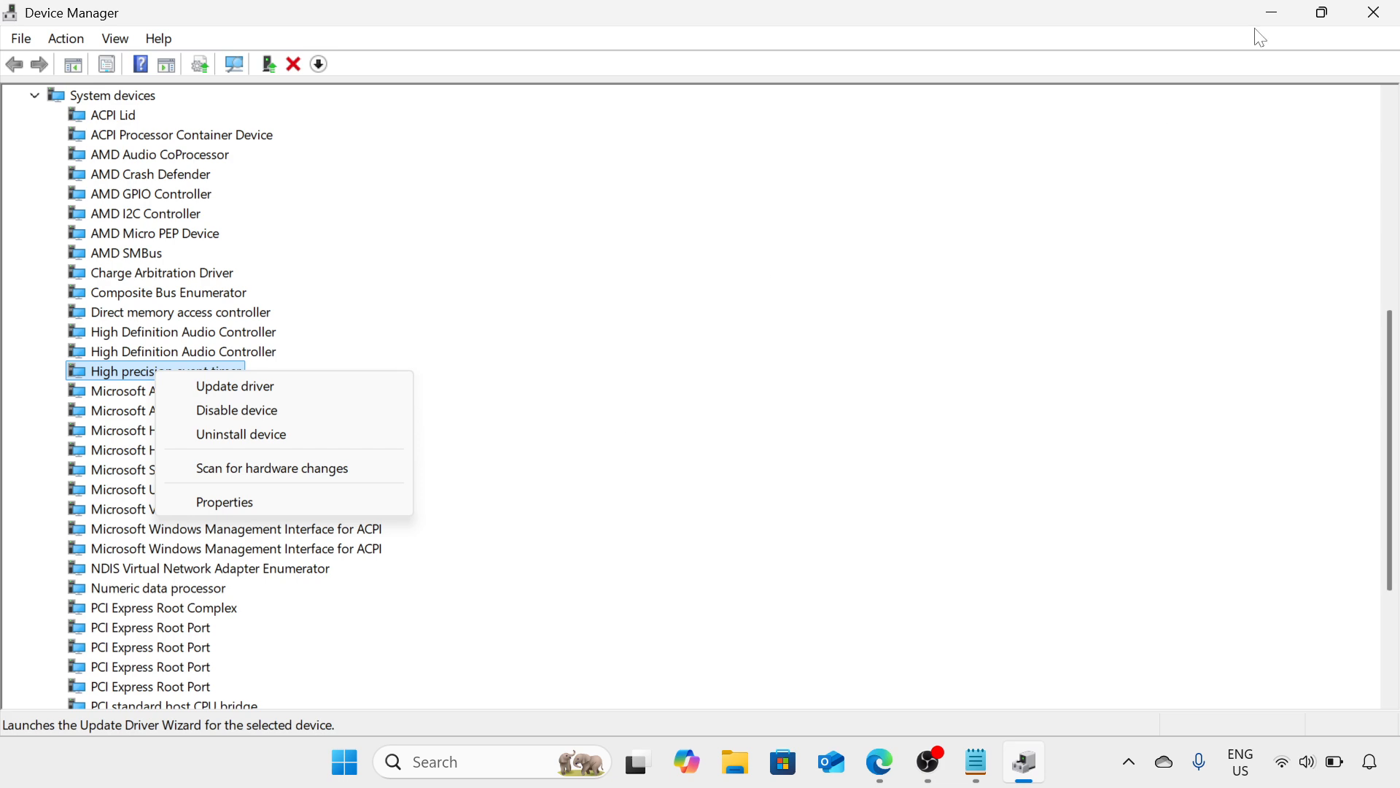
pyautogui.click(1386, 14)
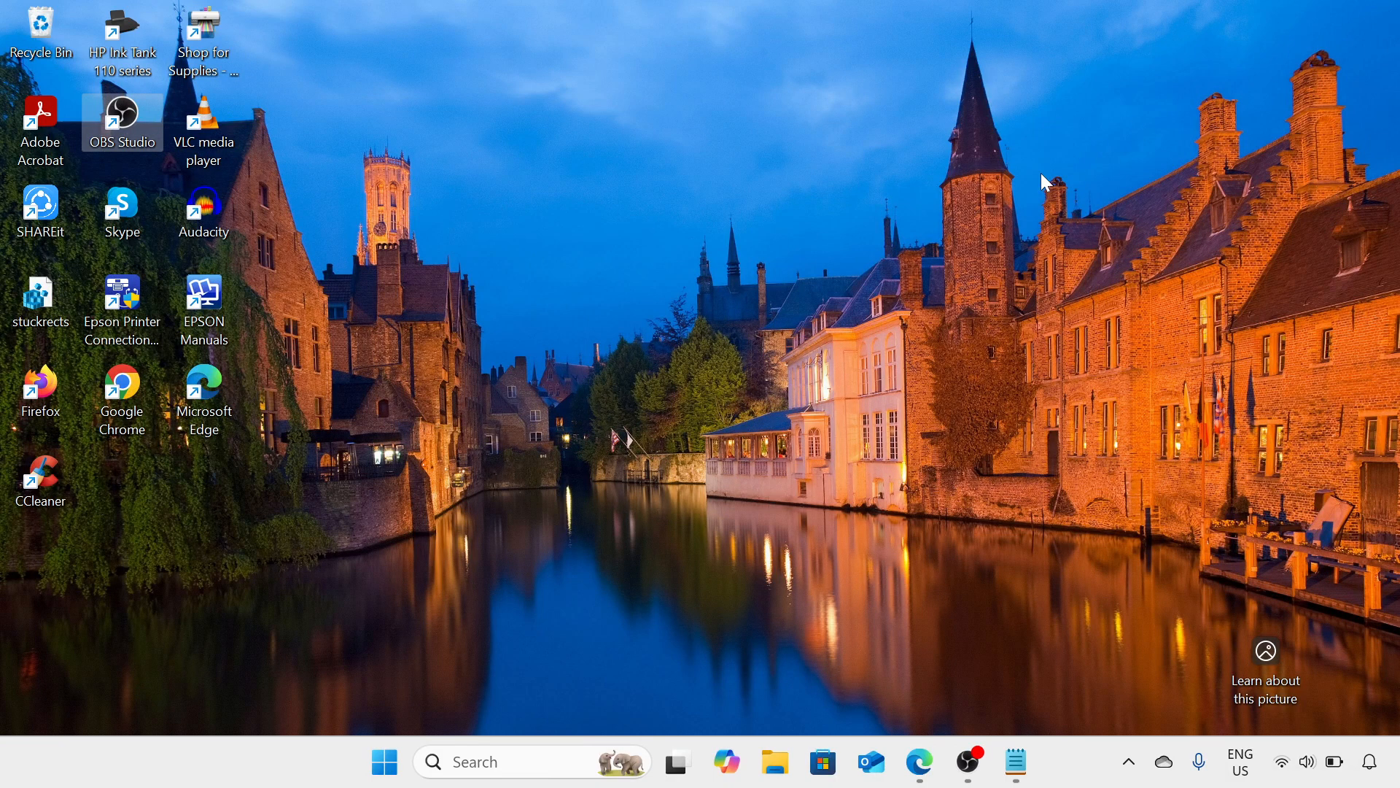
# Launch Registry Editor with the Run command regedit and approve the elevation request
pyautogui.press('super+r')
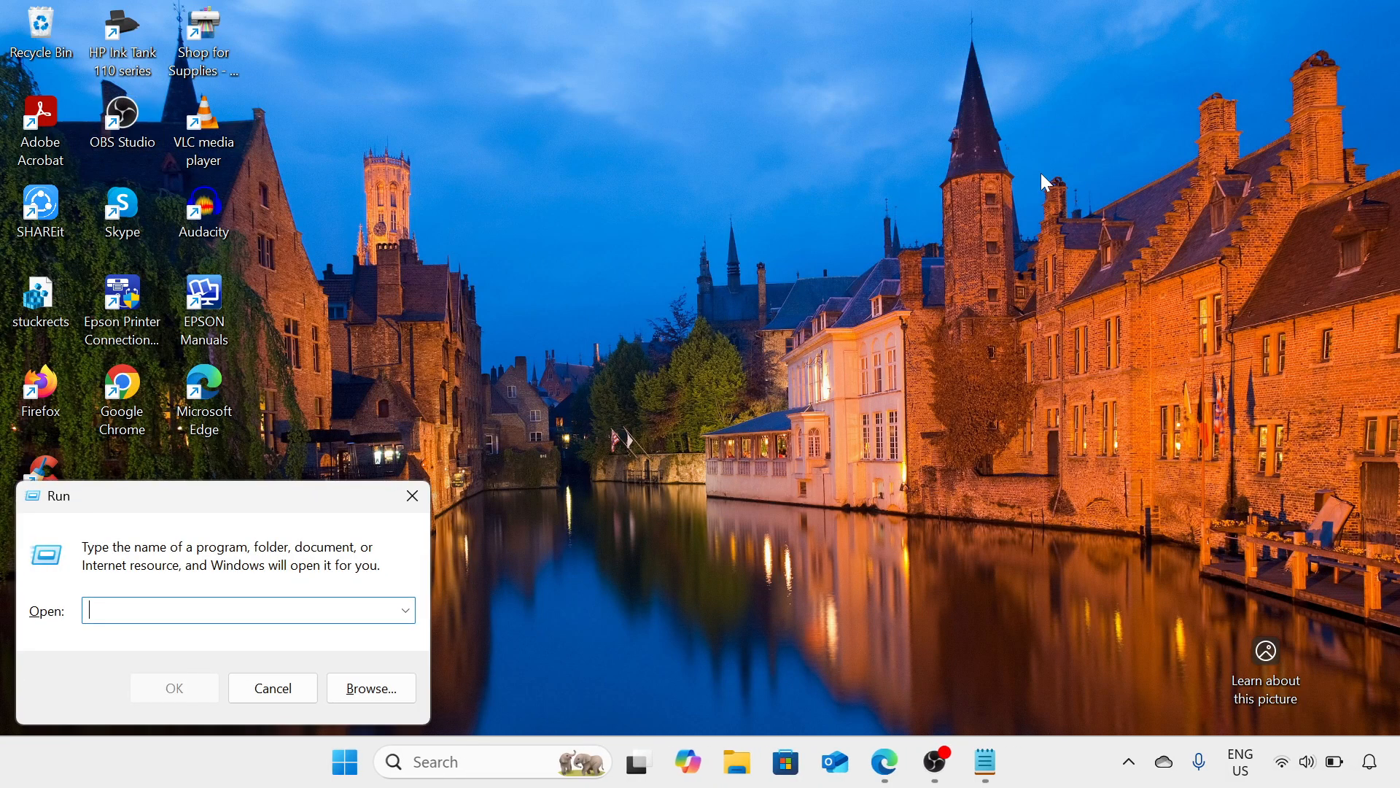
pyautogui.moveTo(336, 505); pyautogui.dragTo(658, 287)
pyautogui.write('regedi')
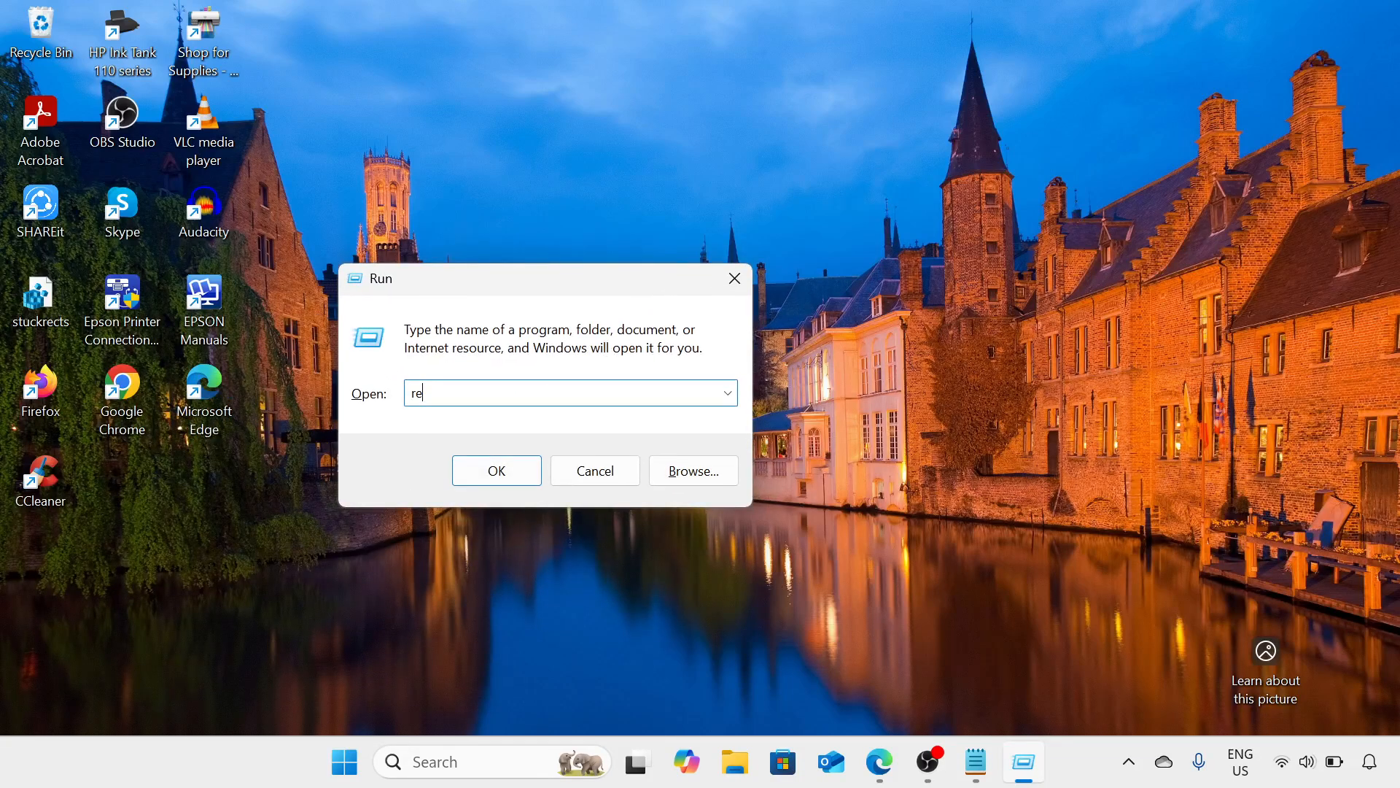
pyautogui.write('t')
pyautogui.click(515, 474)
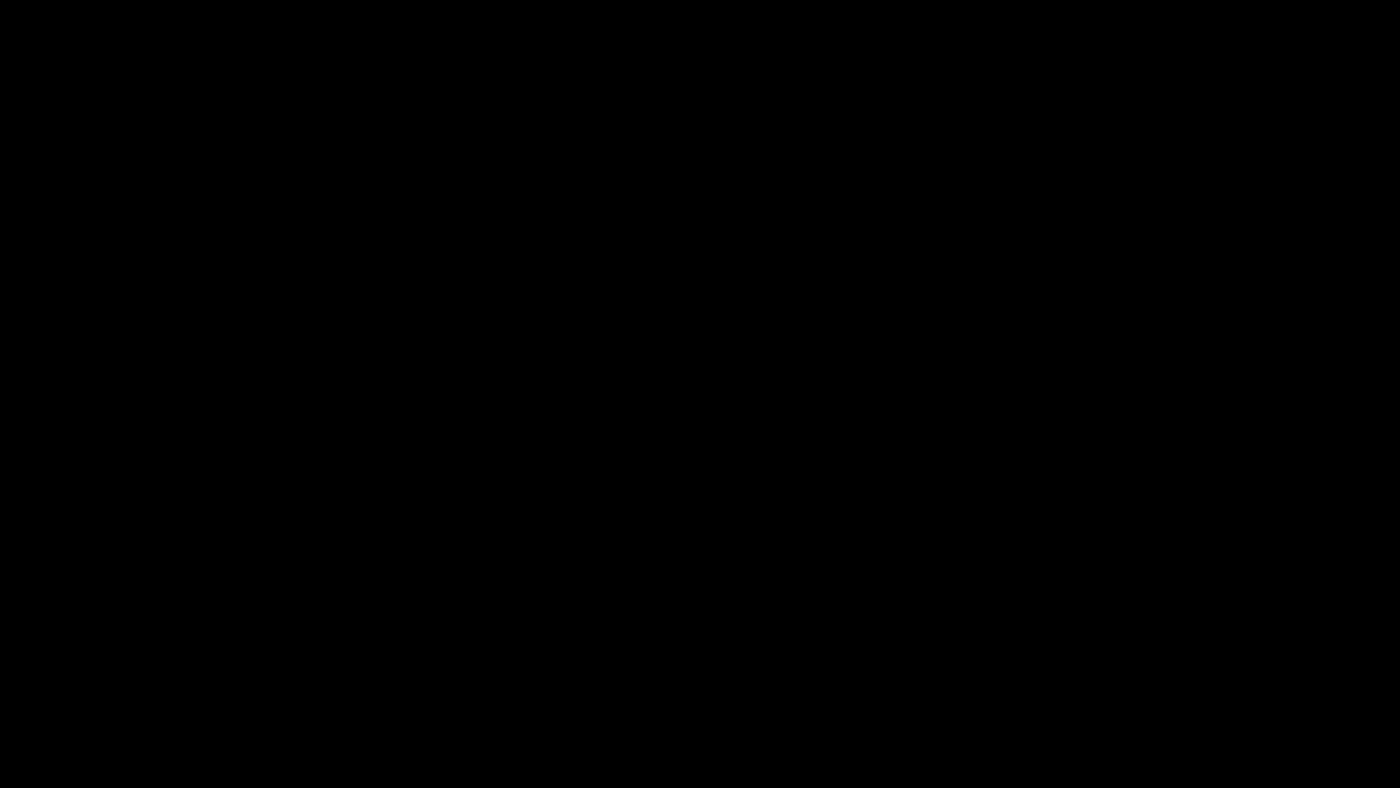
pyautogui.click(607, 556)
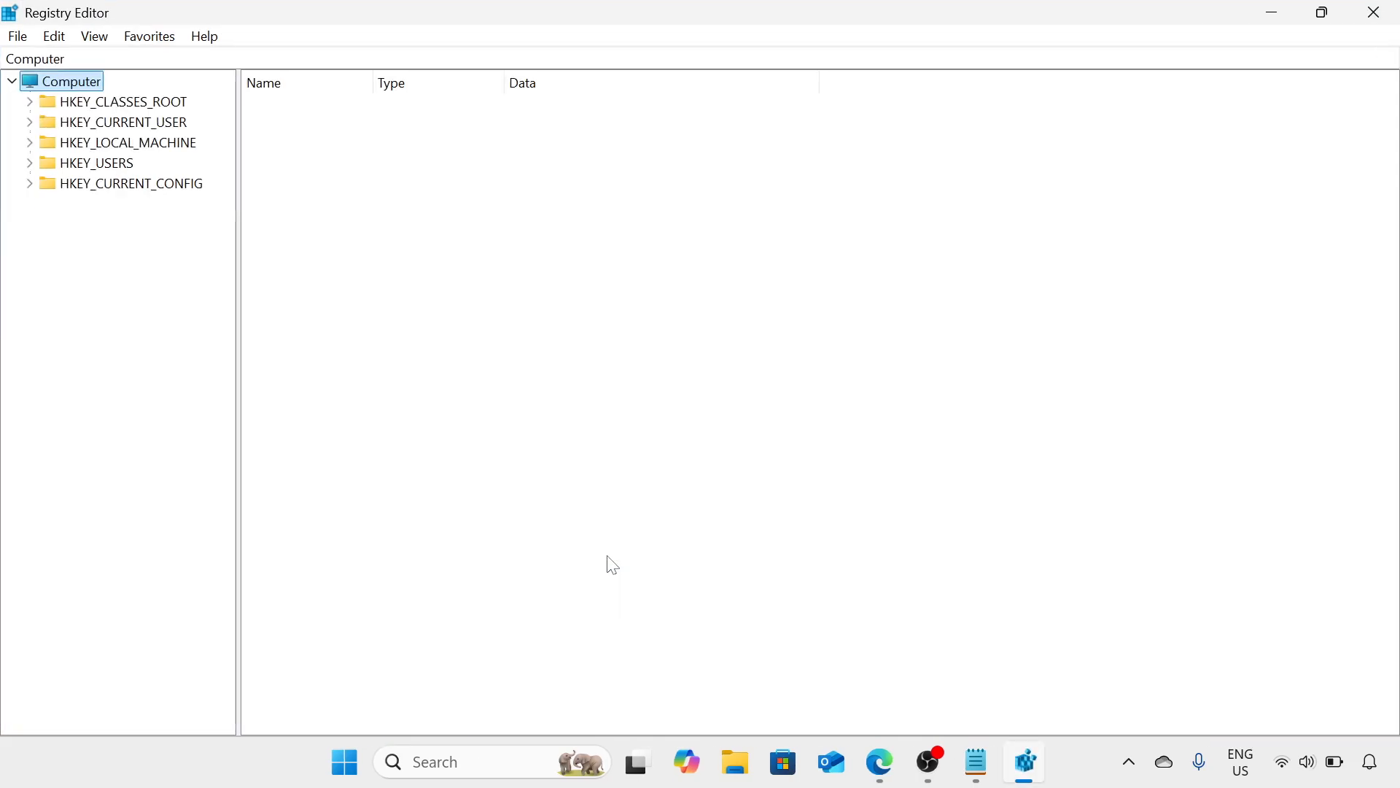
# Expand the registry tree to HKEY_LOCAL_MACHINE\SYSTEM\CurrentControlSet\Services
pyautogui.click(190, 148)
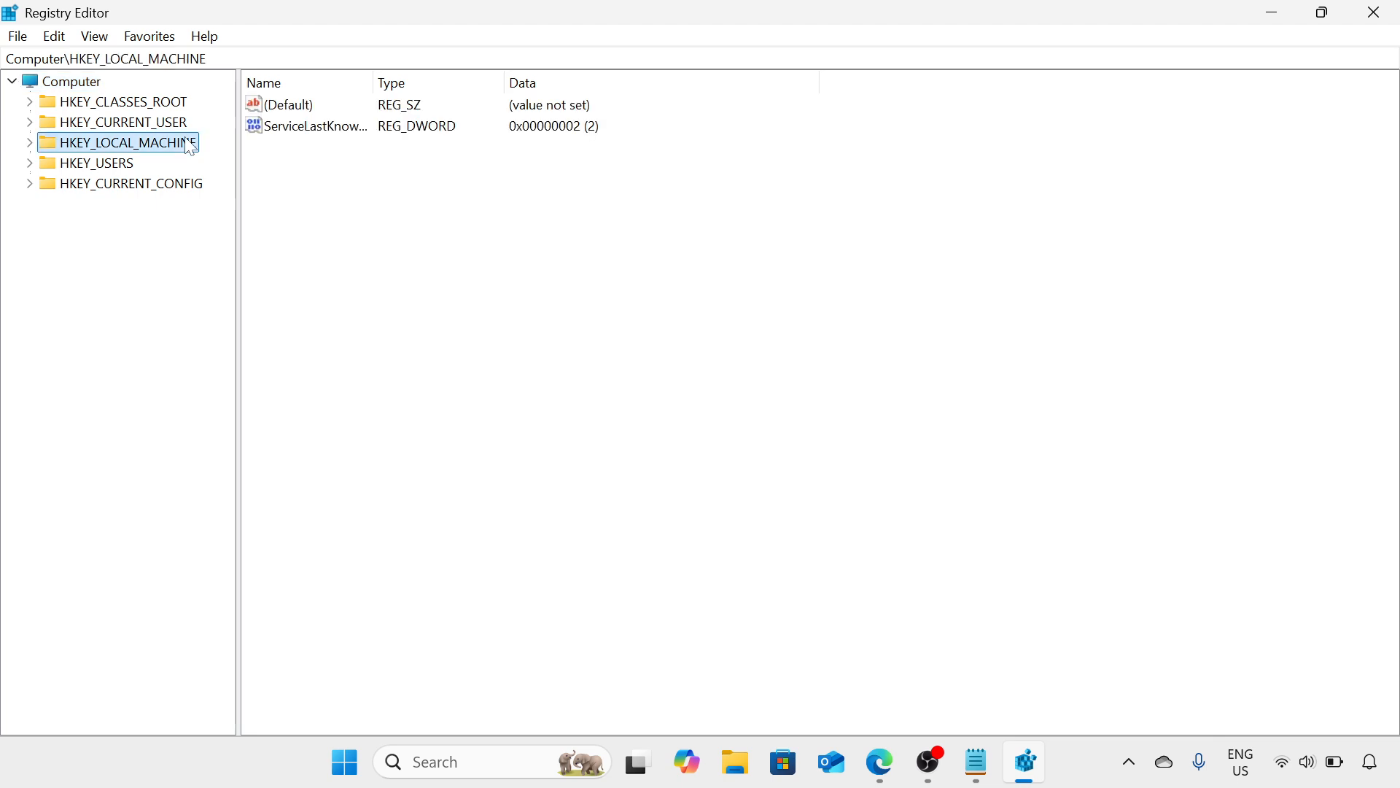
pyautogui.click(30, 144)
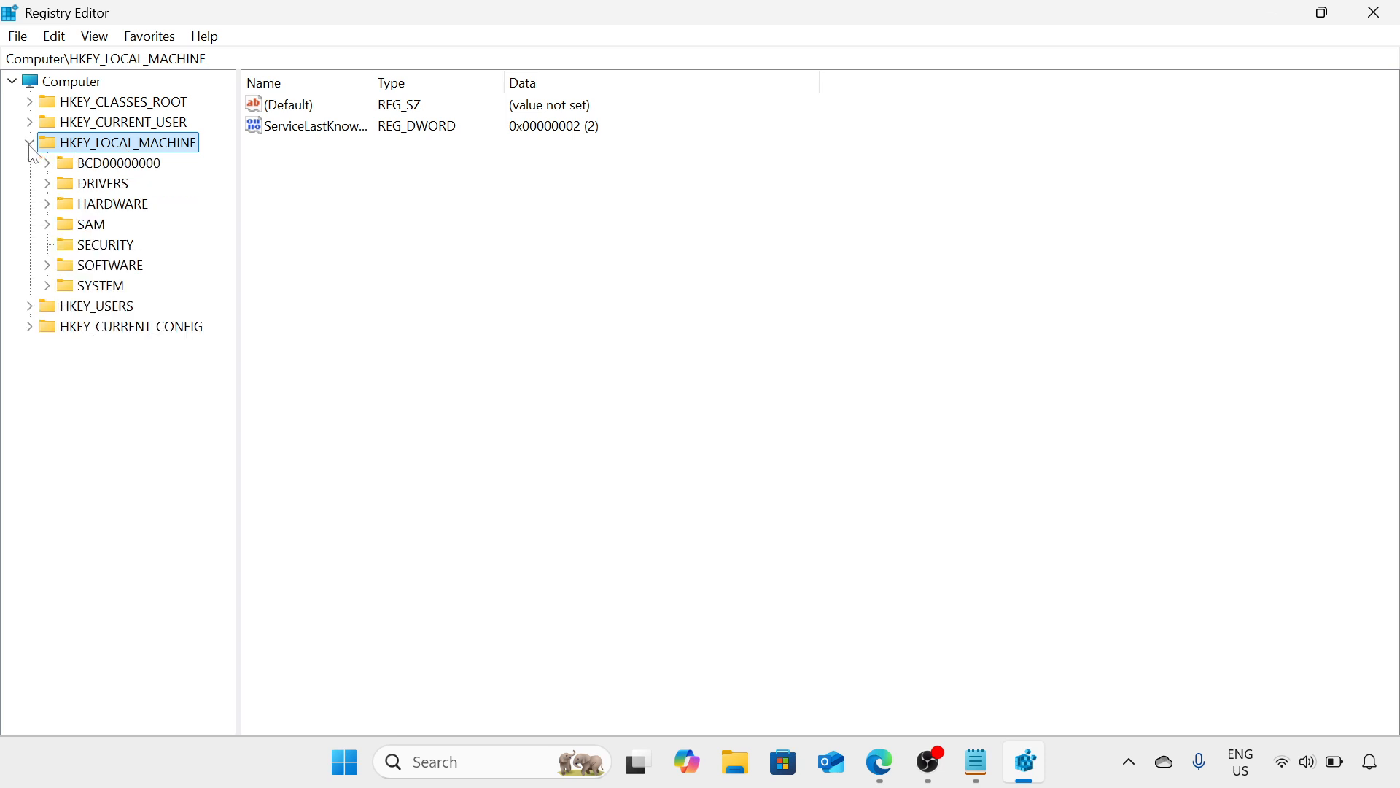
pyautogui.click(47, 286)
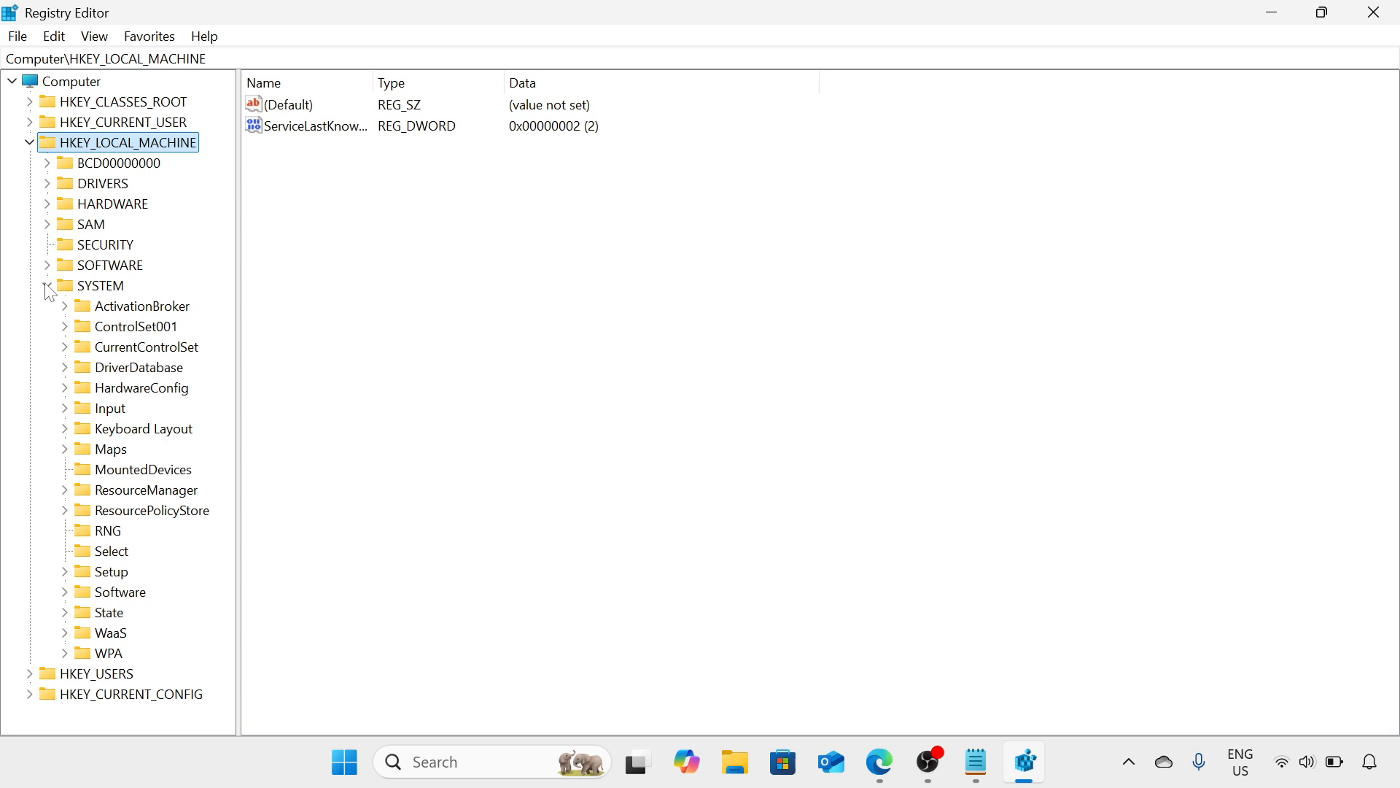
pyautogui.click(65, 348)
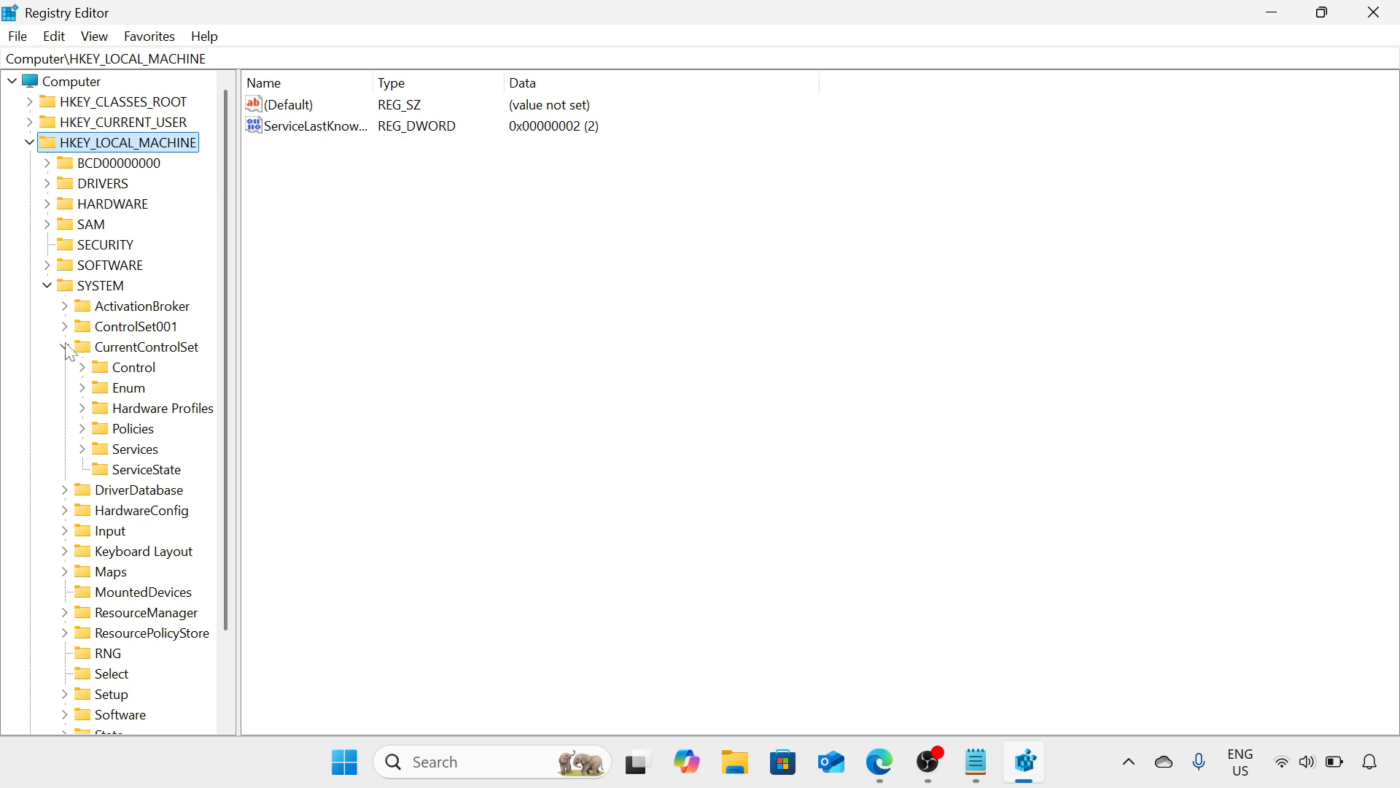
pyautogui.click(83, 449)
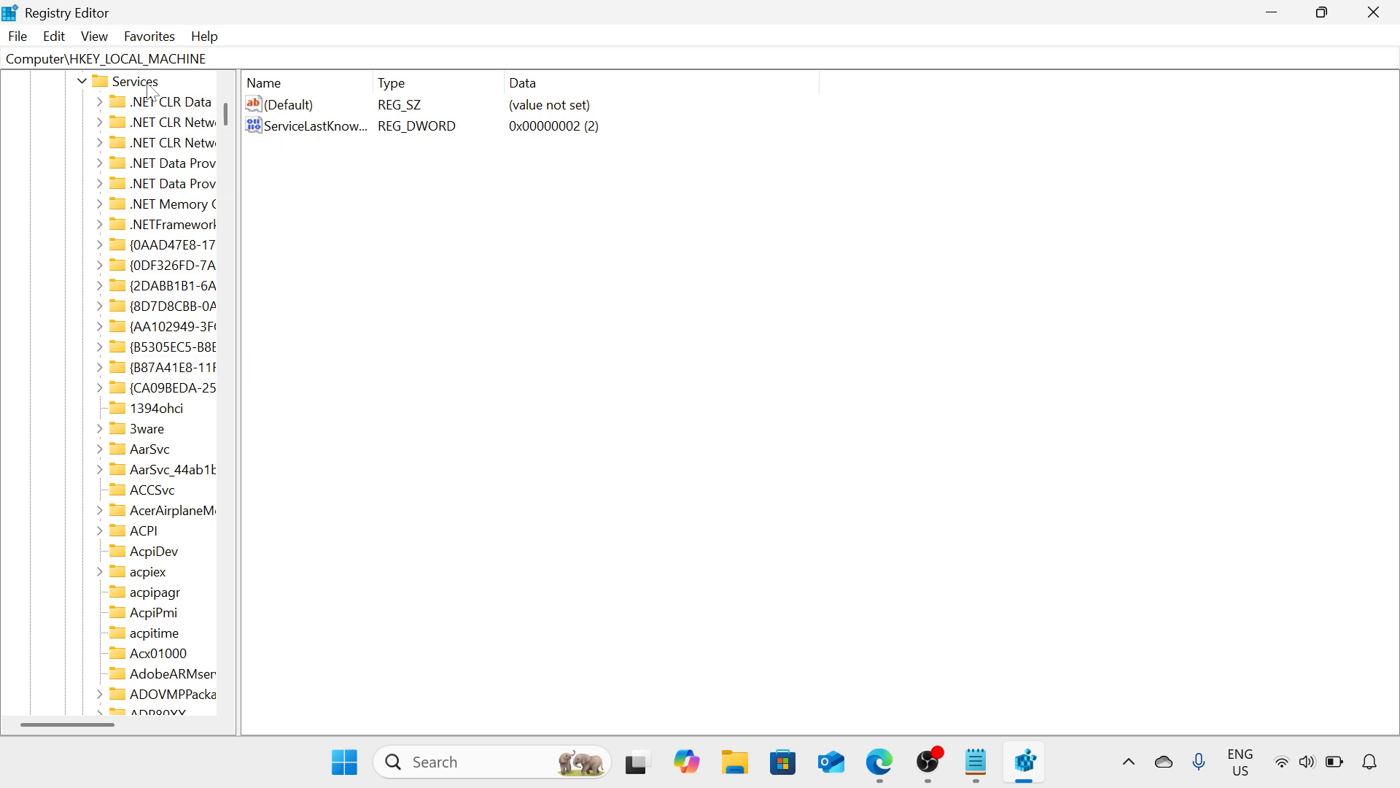
# Widen the key tree and select the TimeBrokerSvc key under Services
pyautogui.click(162, 226)
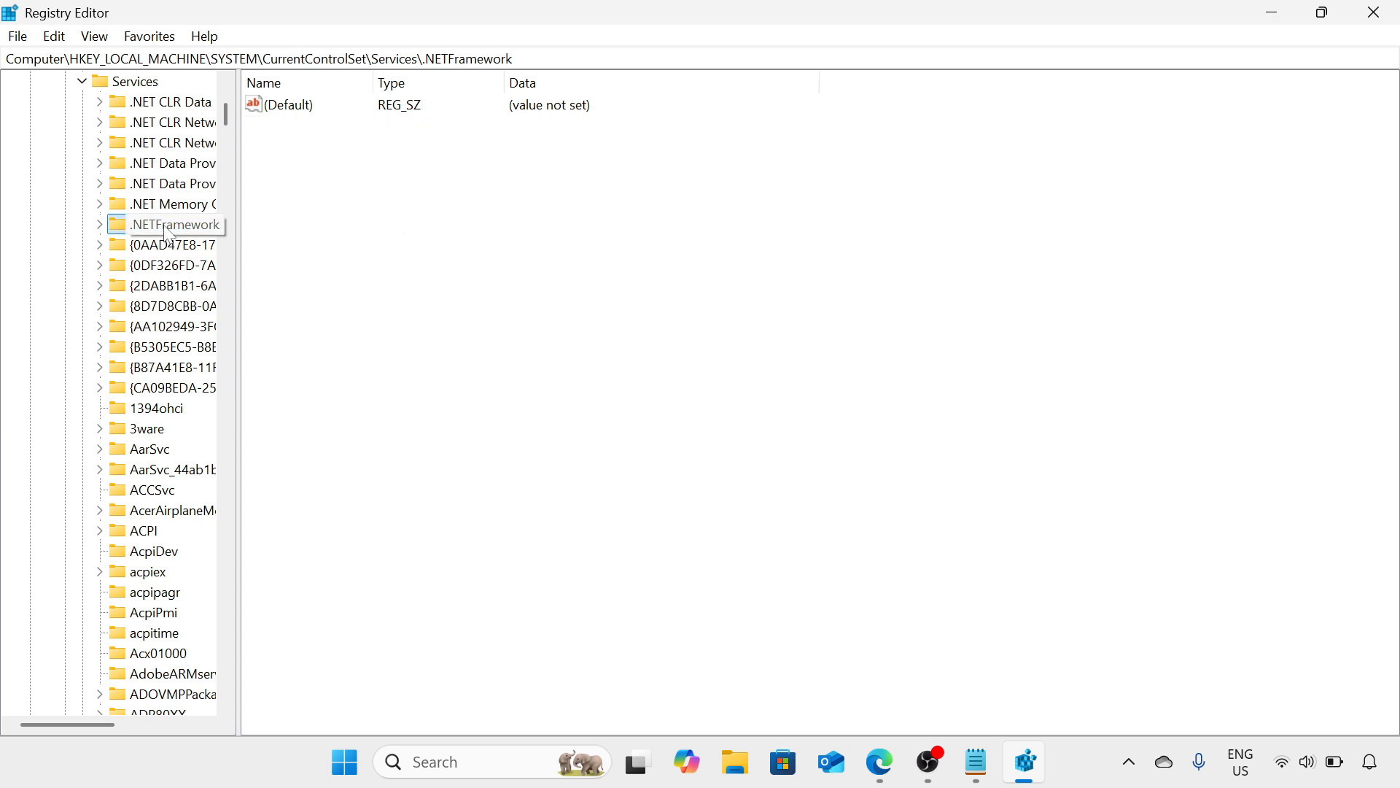
pyautogui.press('t')
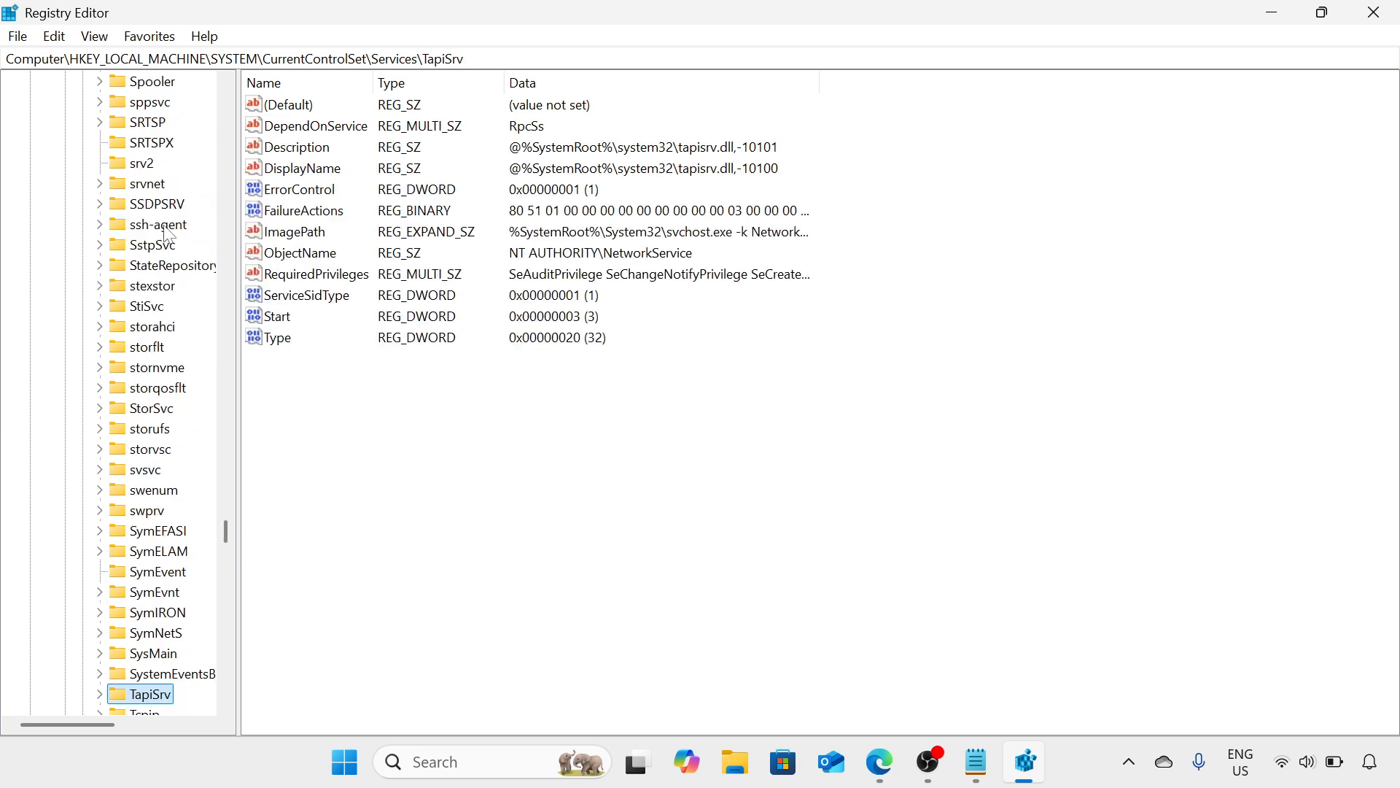
pyautogui.scroll(-2, 136, 499)
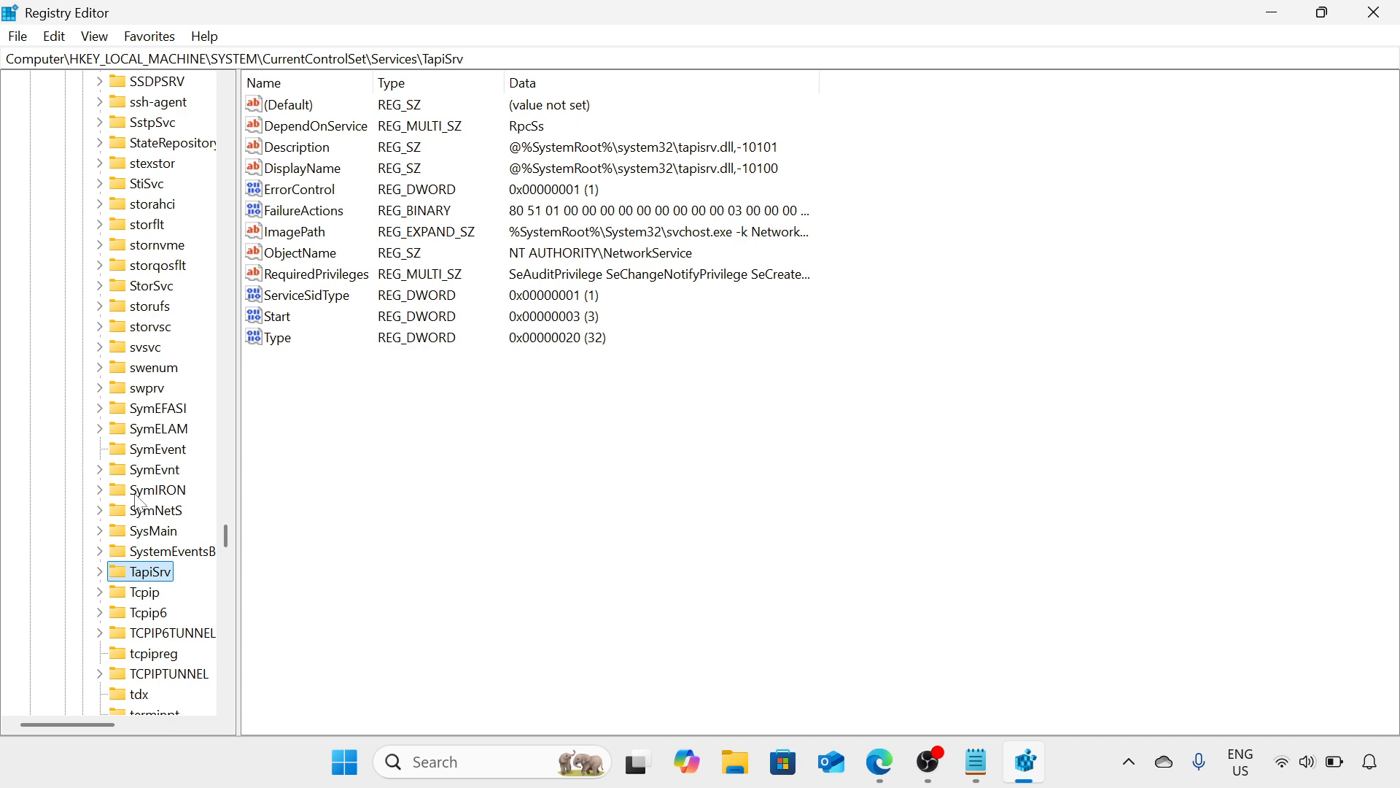
pyautogui.scroll(-2, 137, 499)
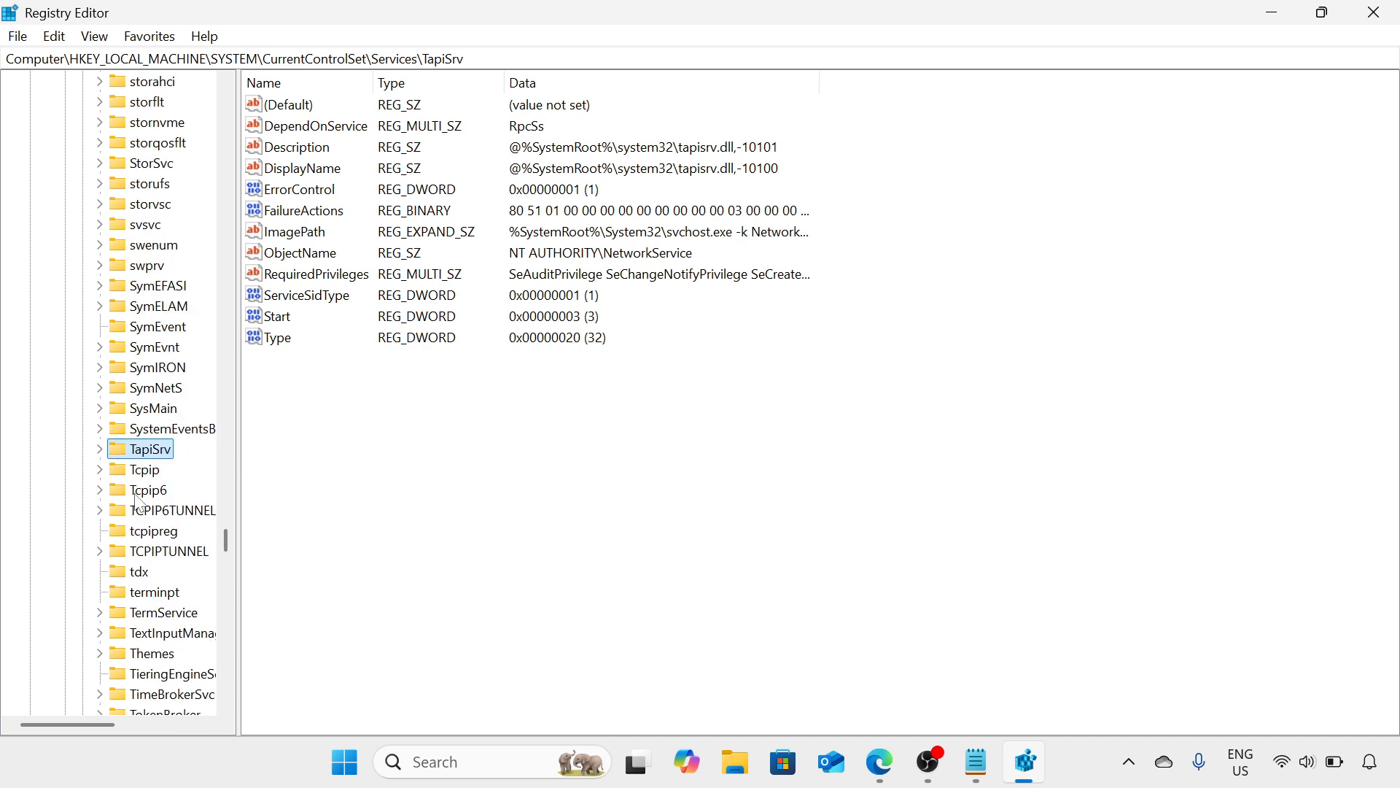
pyautogui.scroll(-2, 139, 502)
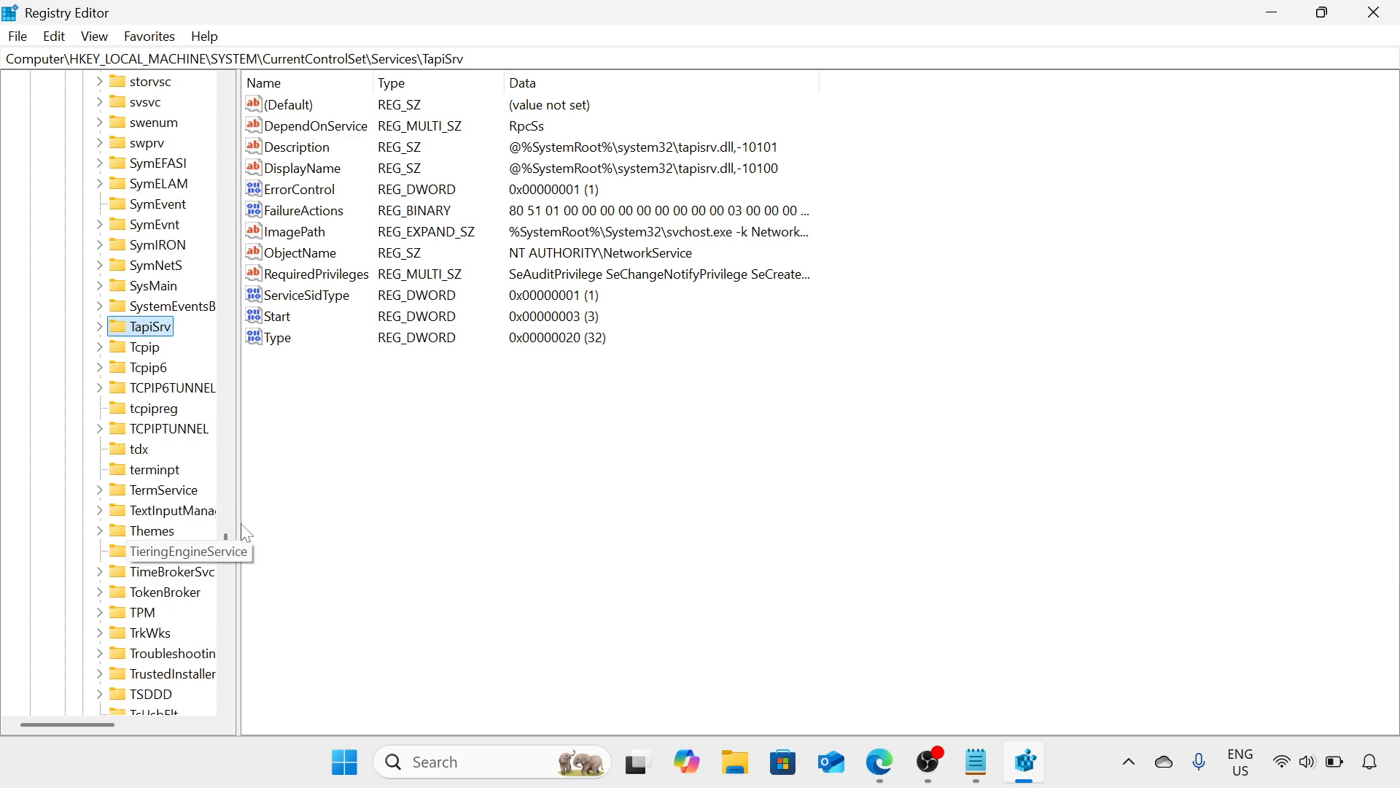
pyautogui.moveTo(238, 530); pyautogui.dragTo(345, 530)
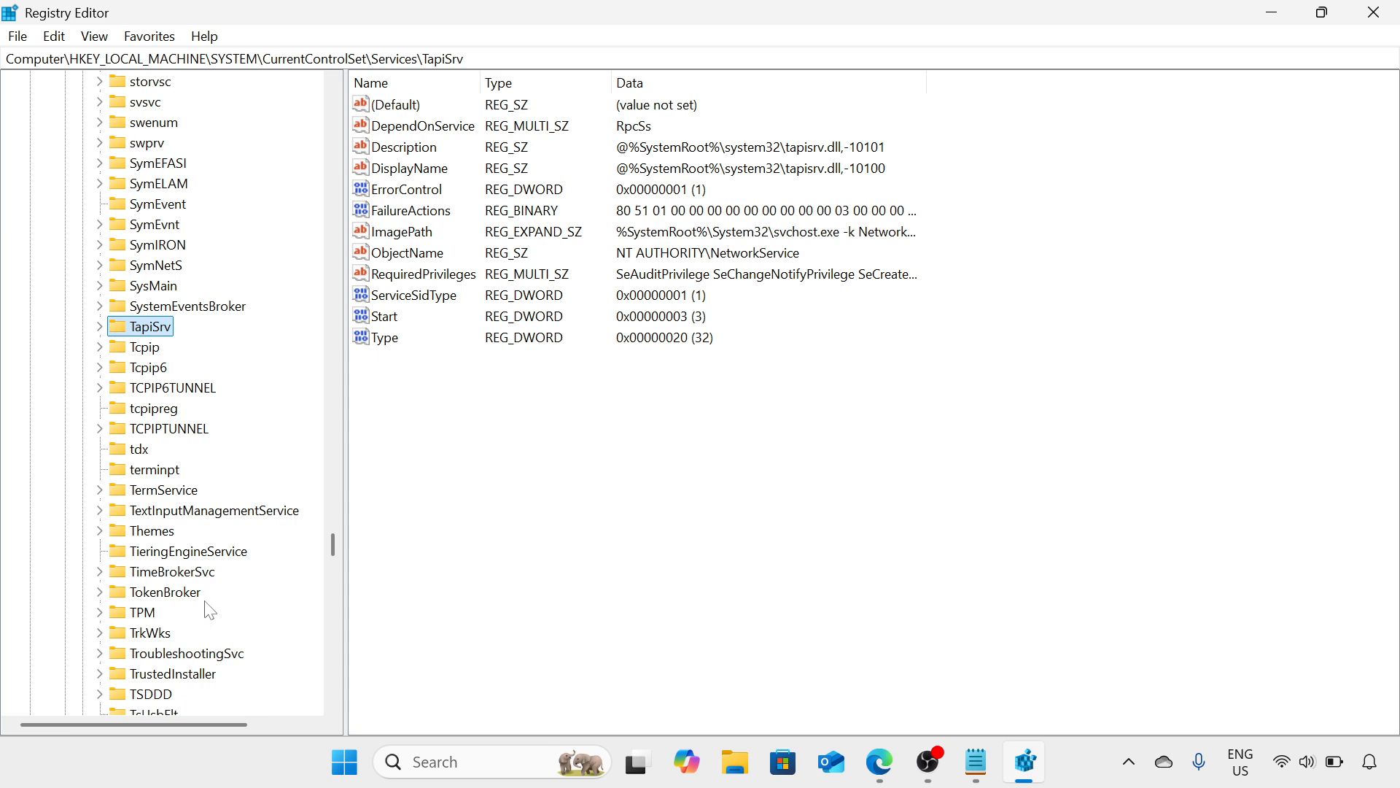
pyautogui.scroll(-2, 164, 524)
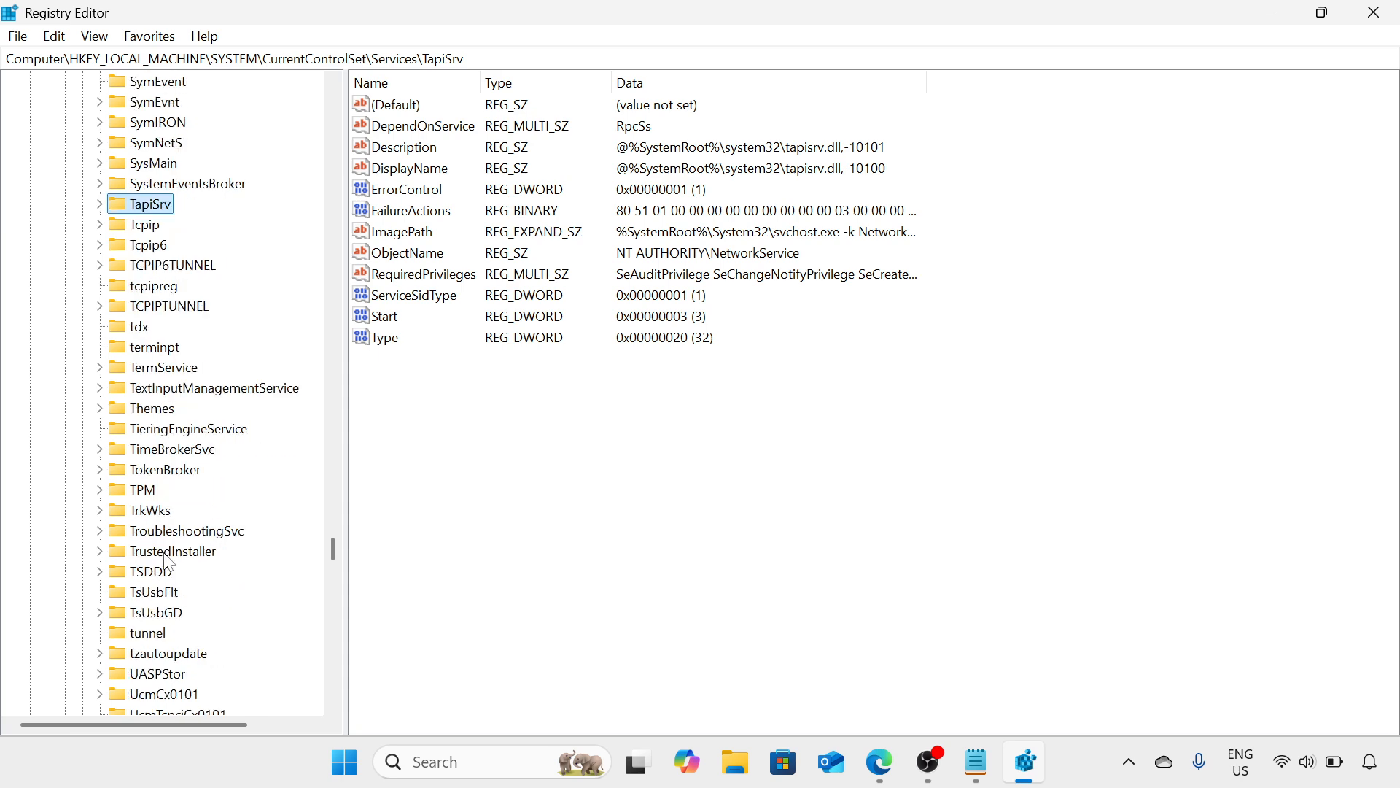
pyautogui.click(174, 452)
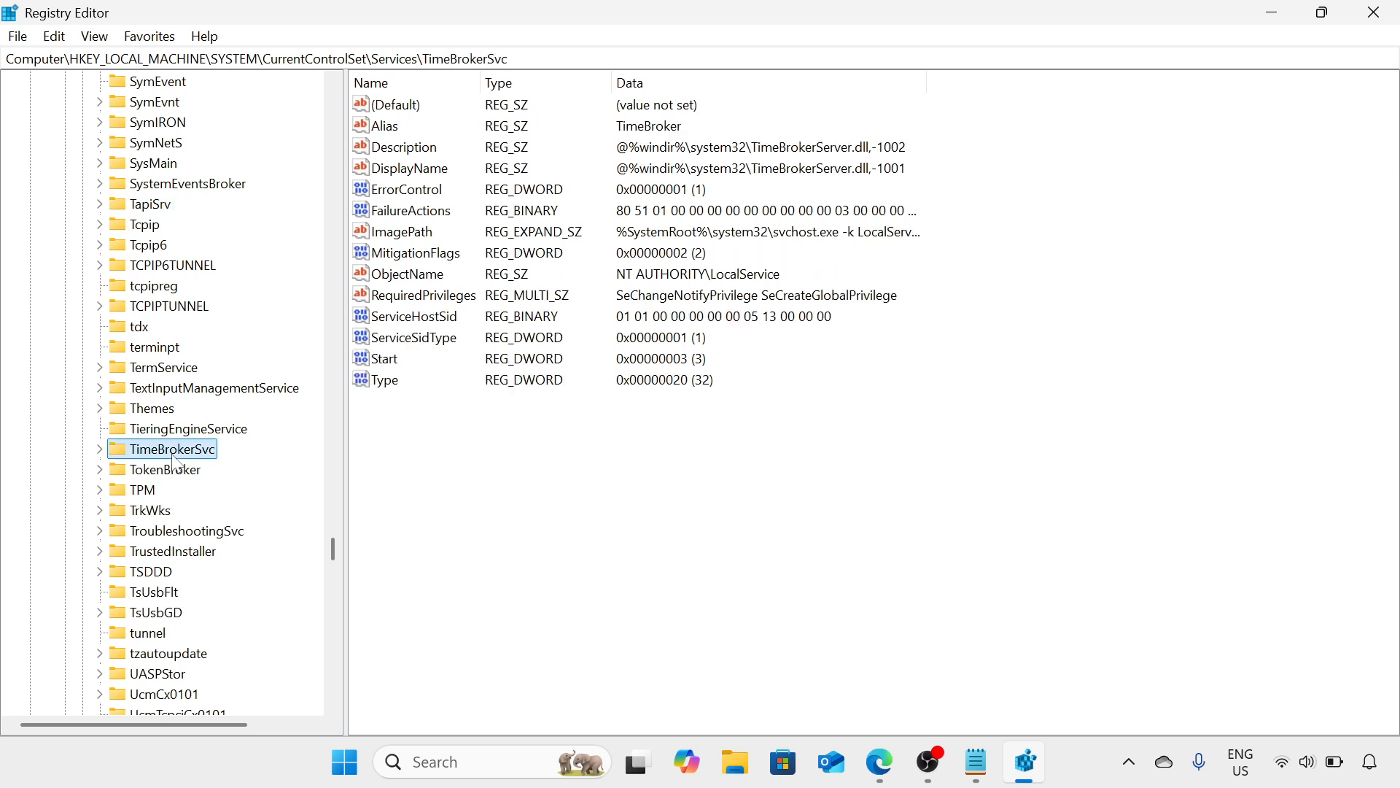
# Set the Start DWORD of TimeBrokerSvc to 4 in hexadecimal and close Registry Editor
pyautogui.click(400, 360)
pyautogui.click(397, 363)
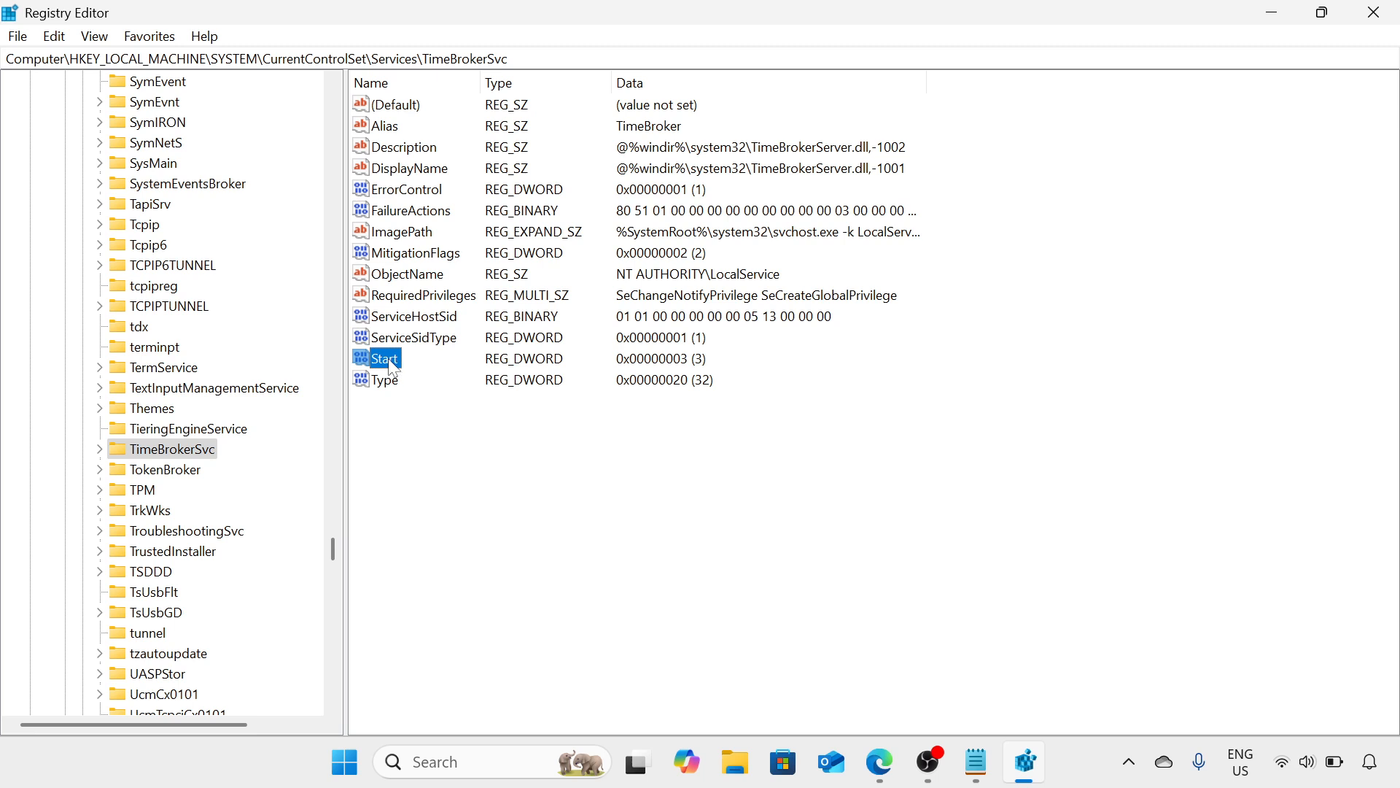
pyautogui.rightClick(392, 367)
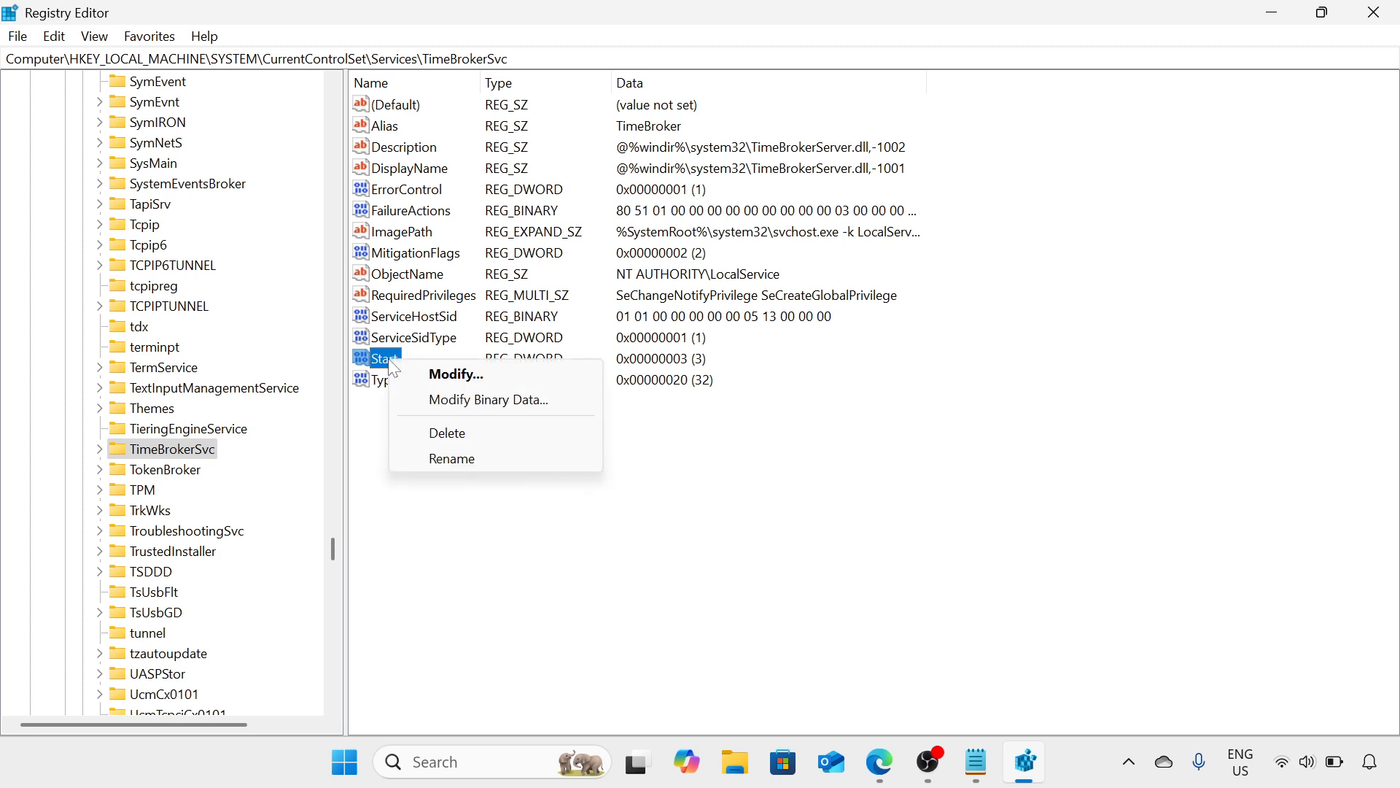
pyautogui.click(457, 375)
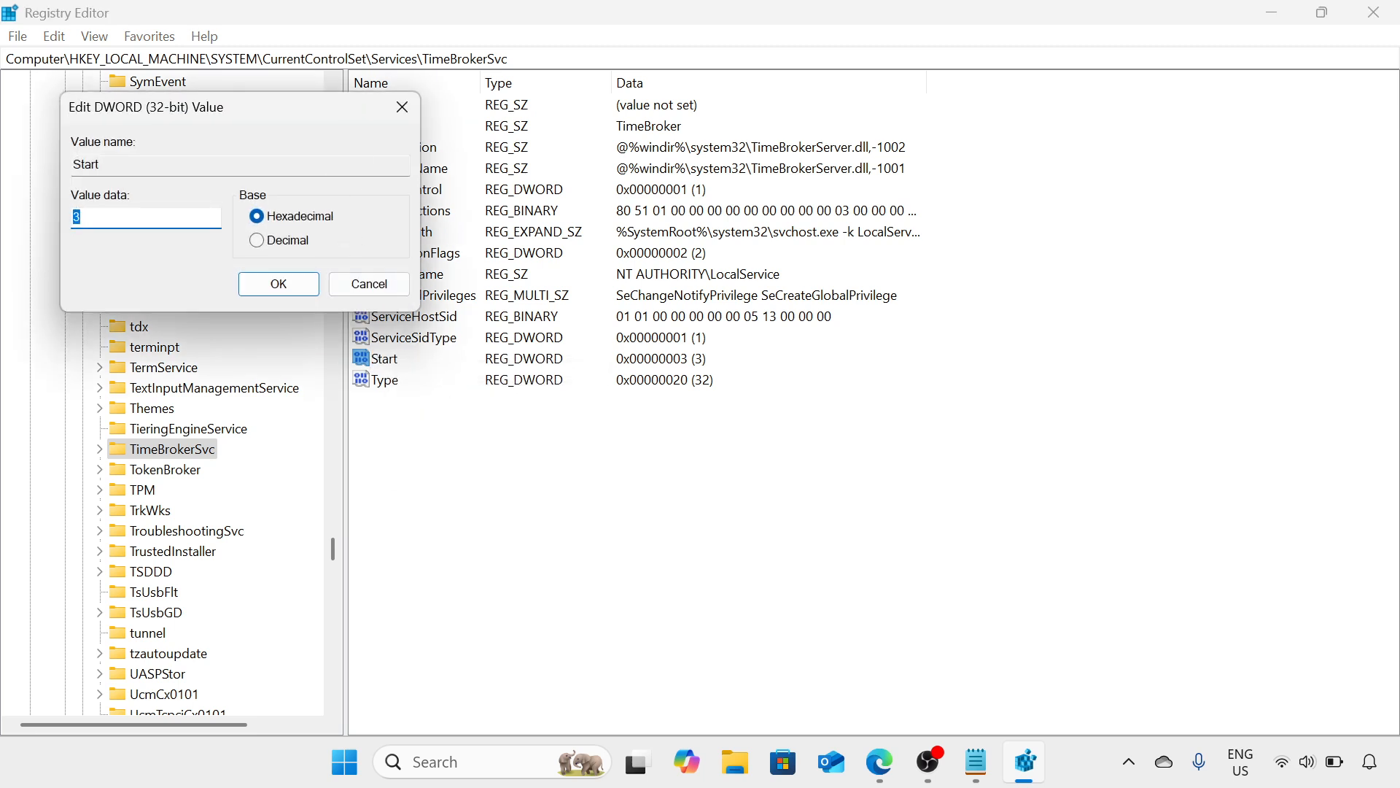
pyautogui.moveTo(356, 115); pyautogui.dragTo(461, 132)
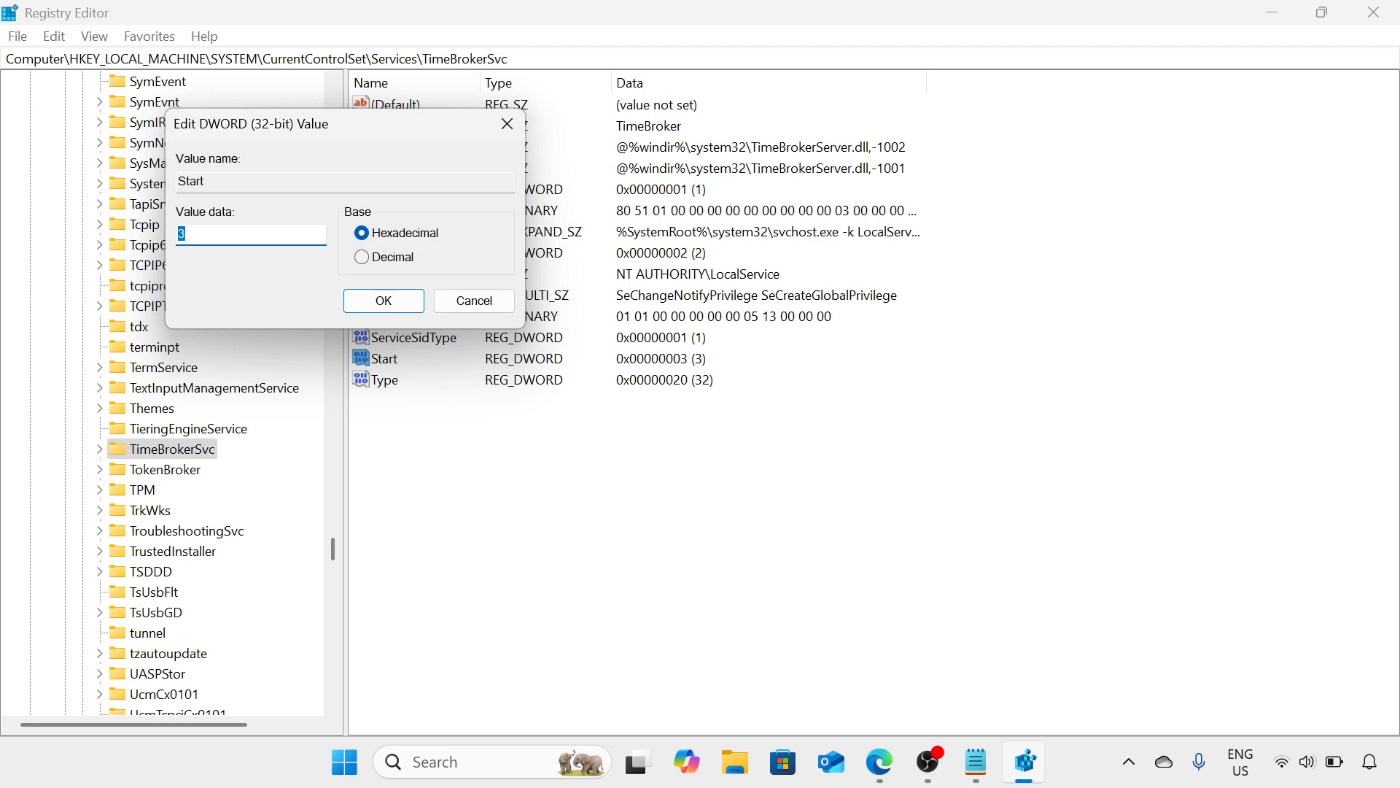
pyautogui.press('BackSpace')
pyautogui.write('4')
pyautogui.click(375, 307)
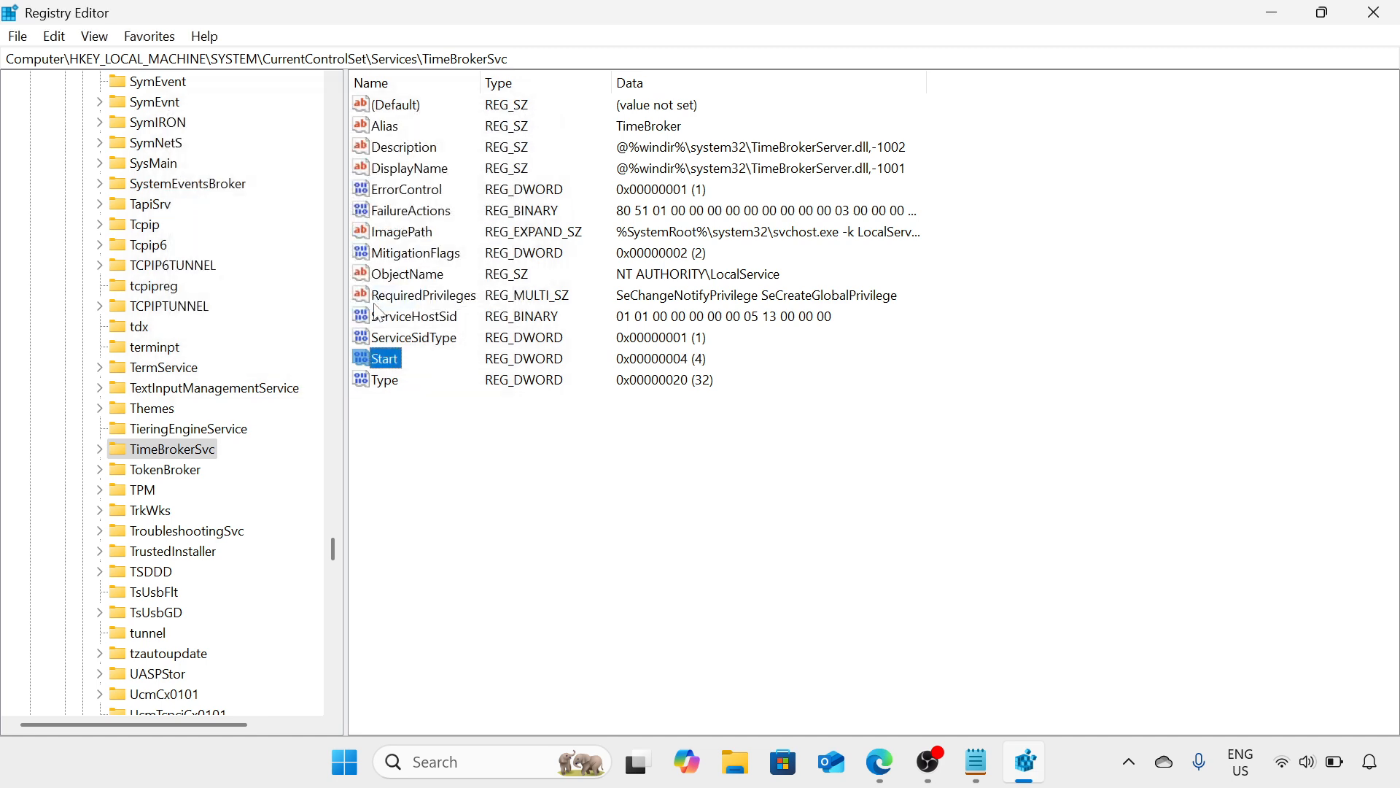
pyautogui.click(1386, 16)
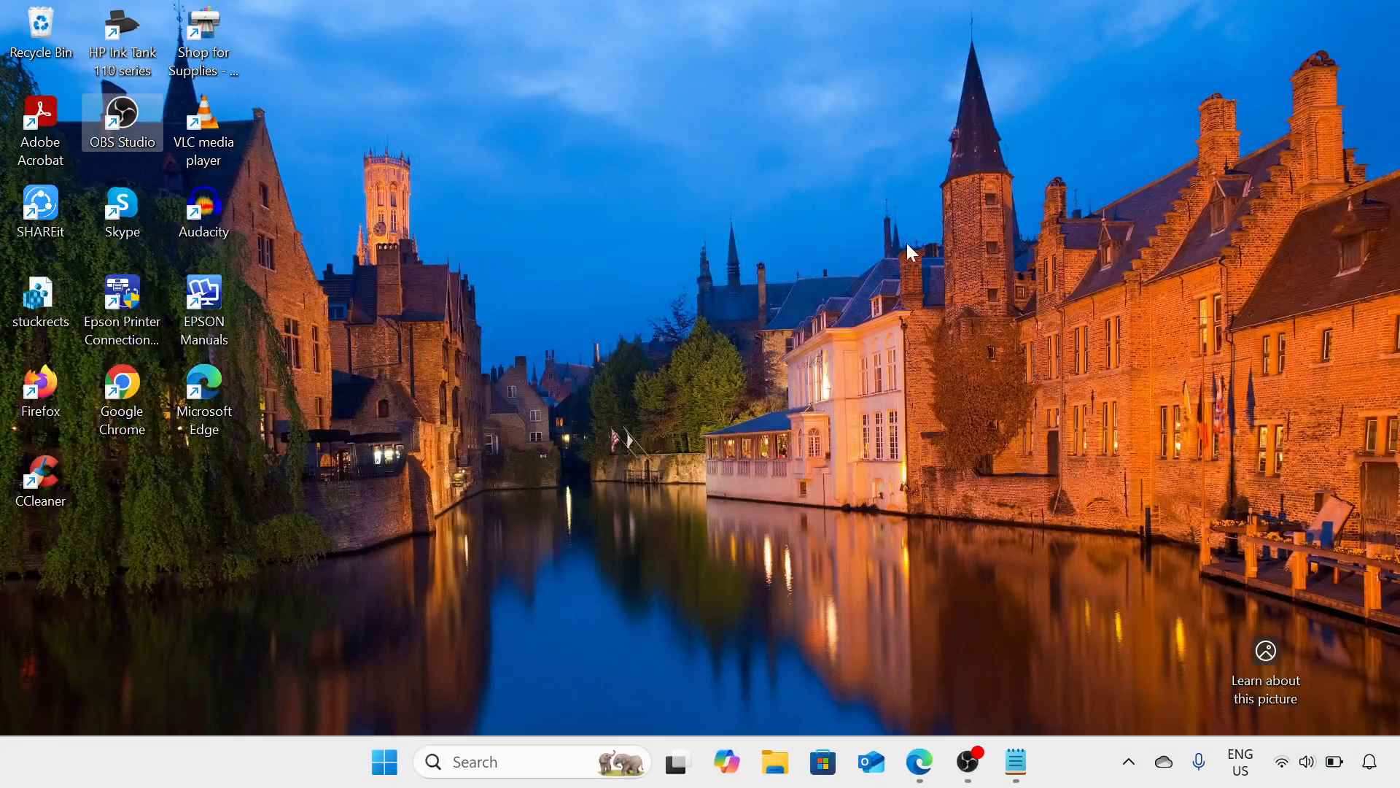
# Refresh the desktop twice
pyautogui.click(754, 283)
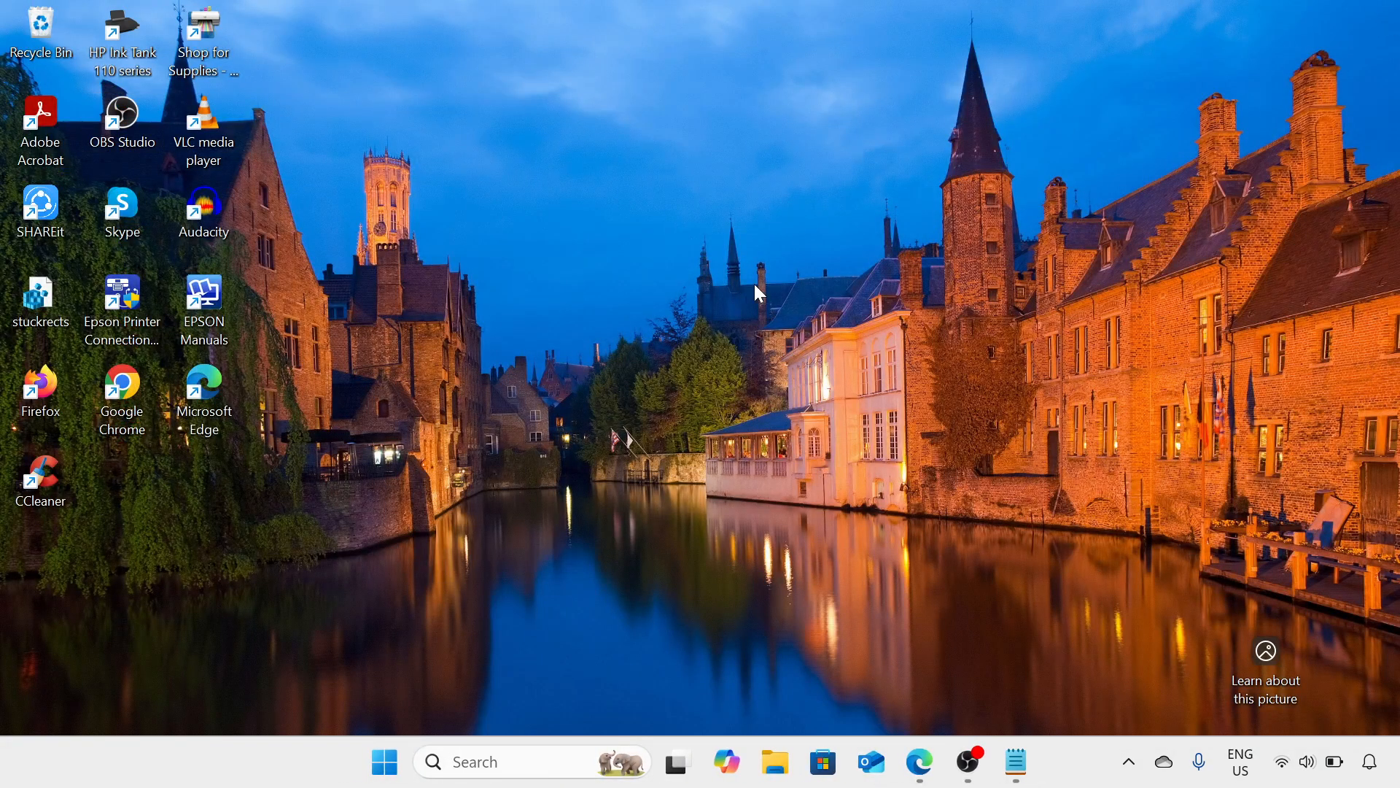
pyautogui.rightClick(824, 325)
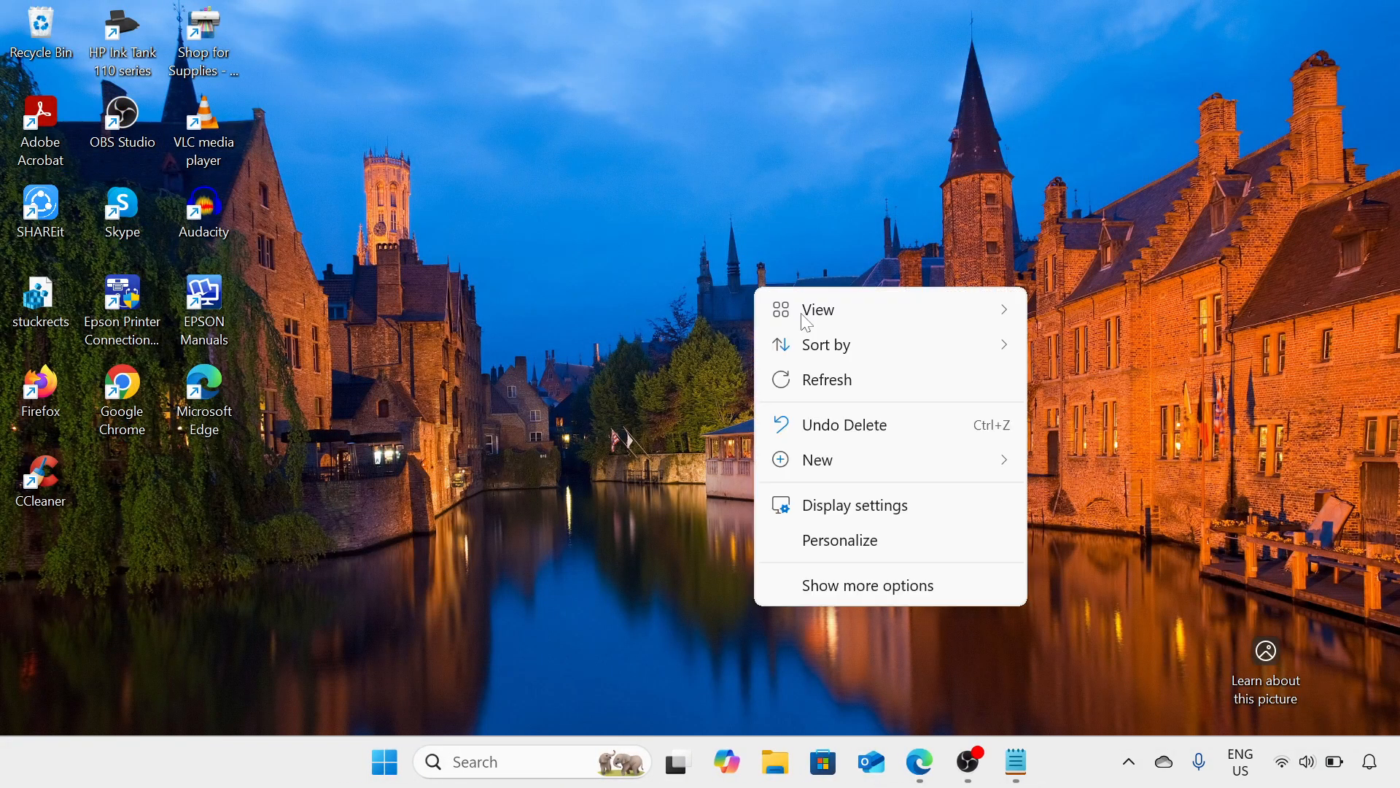
pyautogui.click(845, 382)
pyautogui.rightClick(629, 243)
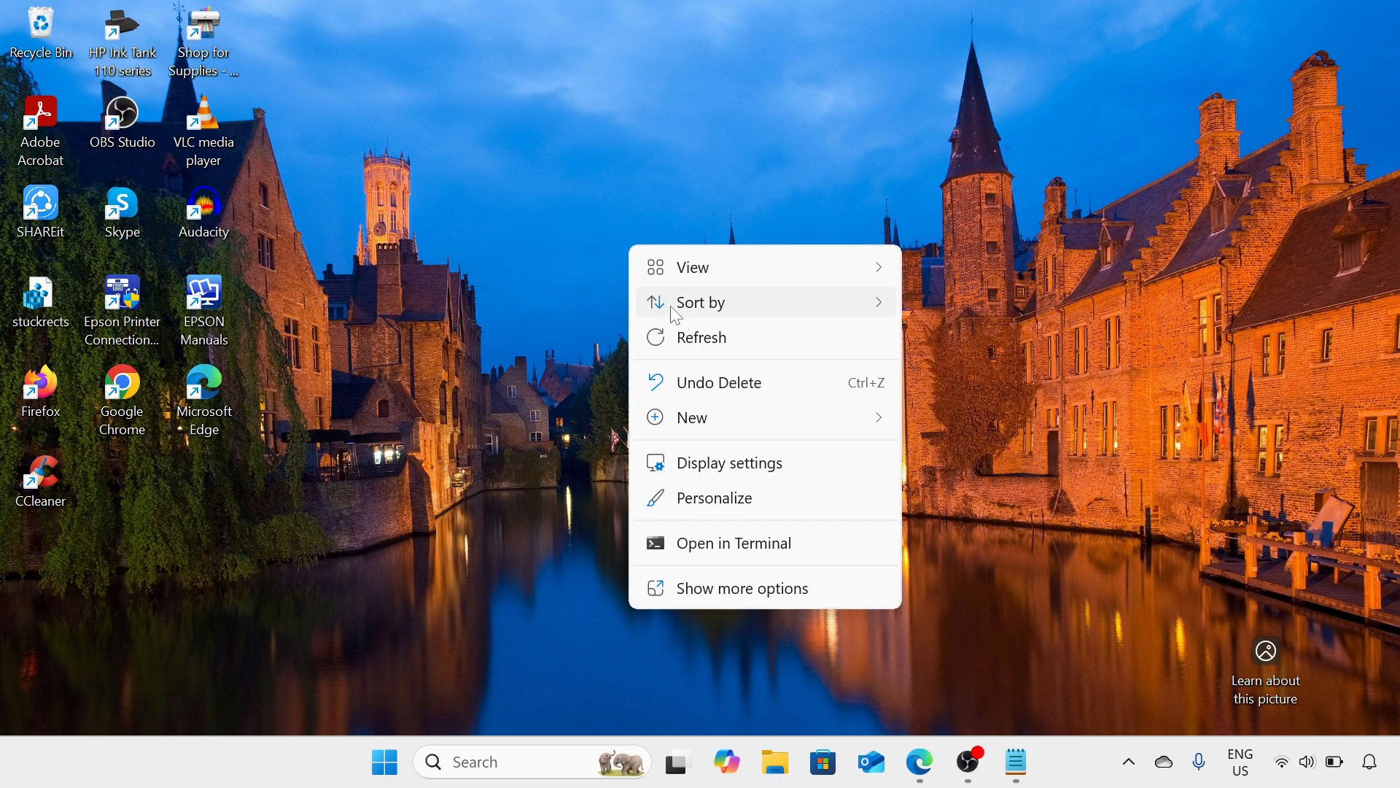
pyautogui.click(683, 337)
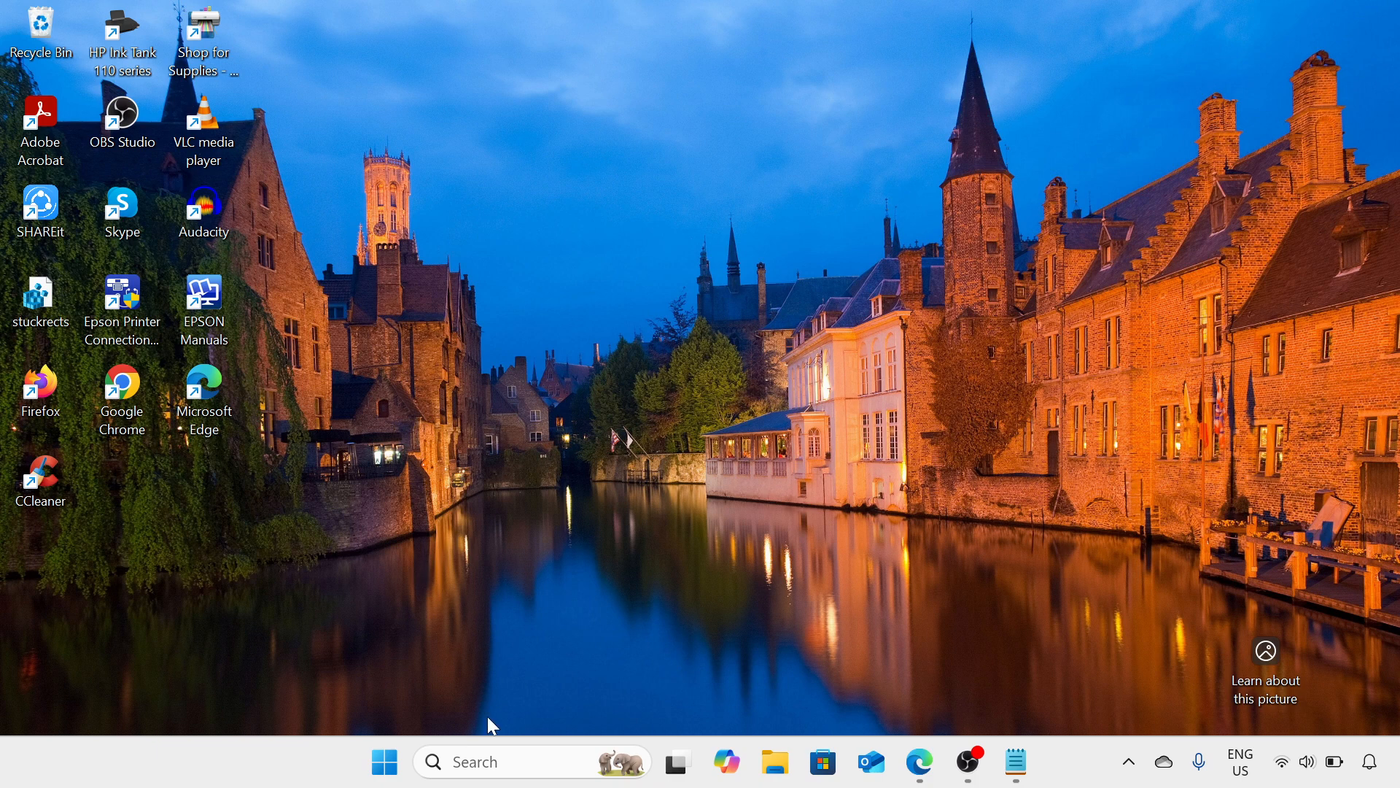
# Find Command Prompt through Windows search, run it as administrator, and move its window toward the middle of the desktop
pyautogui.click(503, 765)
pyautogui.write('c')
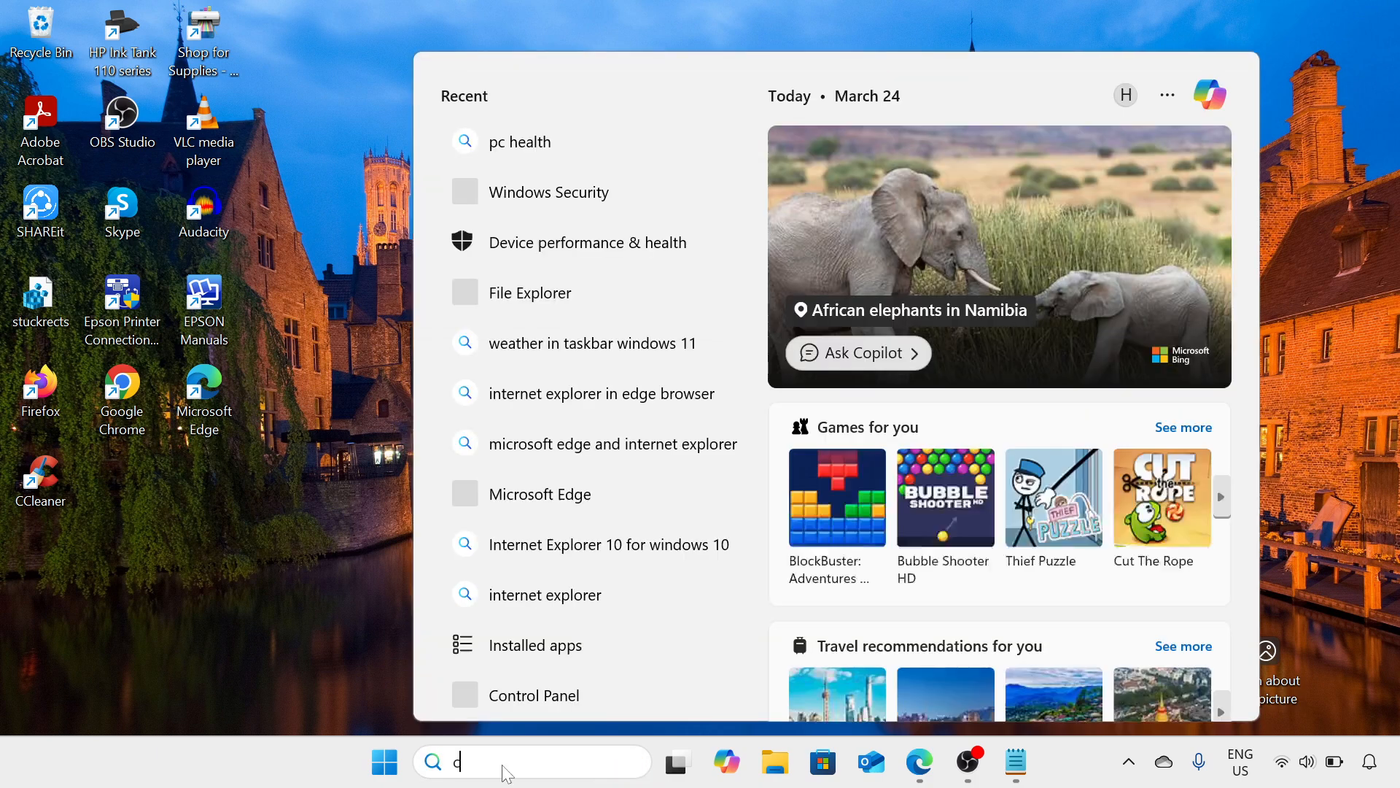
pyautogui.write('omma')
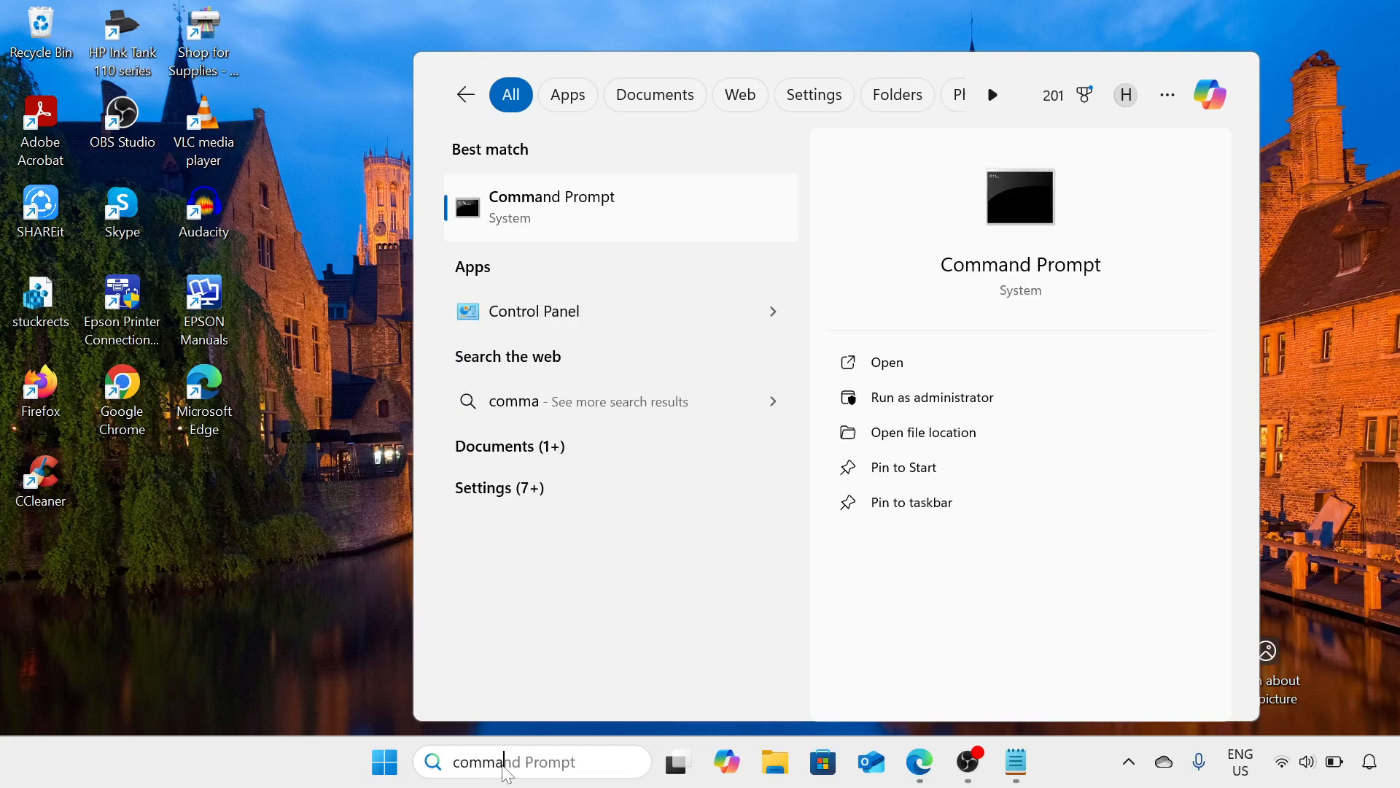
pyautogui.write('nd')
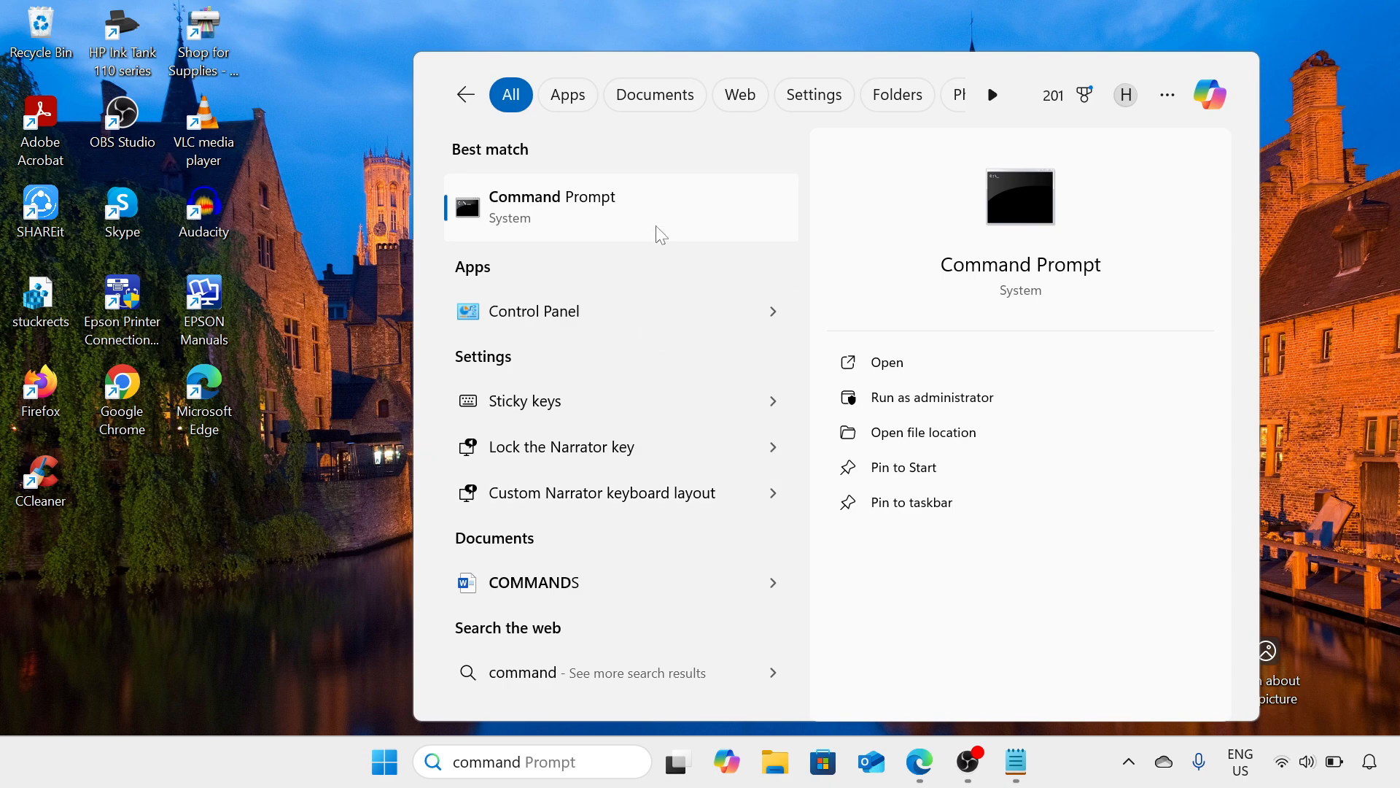
pyautogui.click(917, 398)
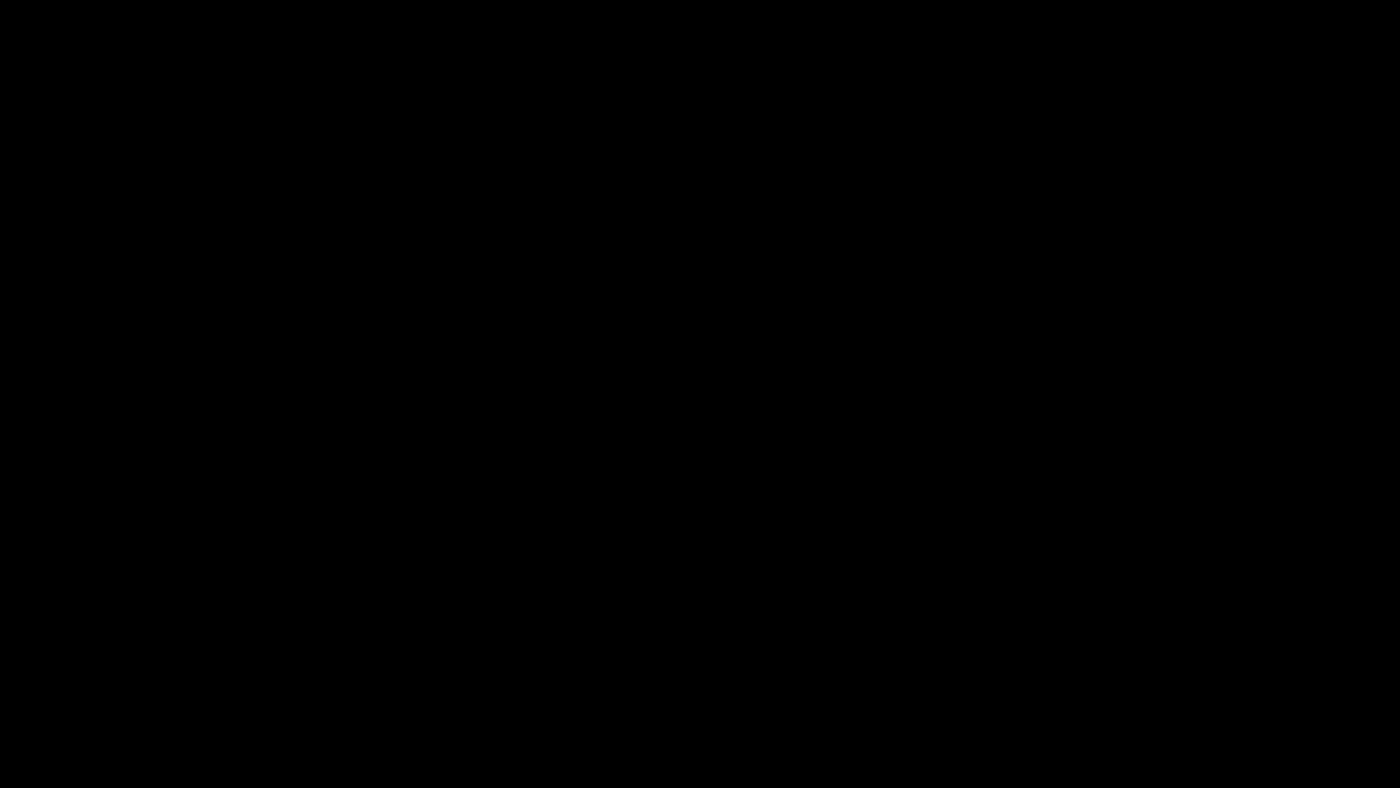
pyautogui.click(632, 553)
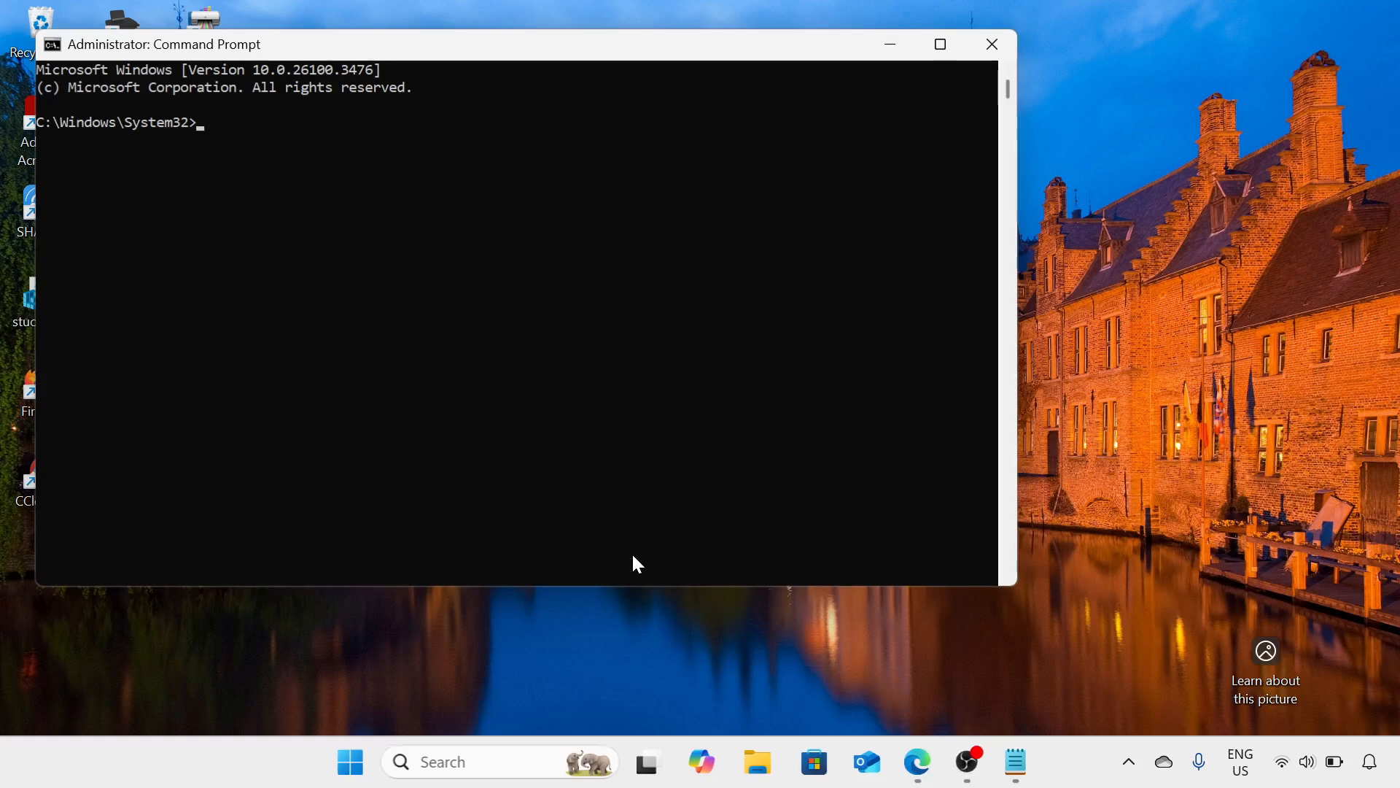
pyautogui.moveTo(739, 40); pyautogui.dragTo(964, 93)
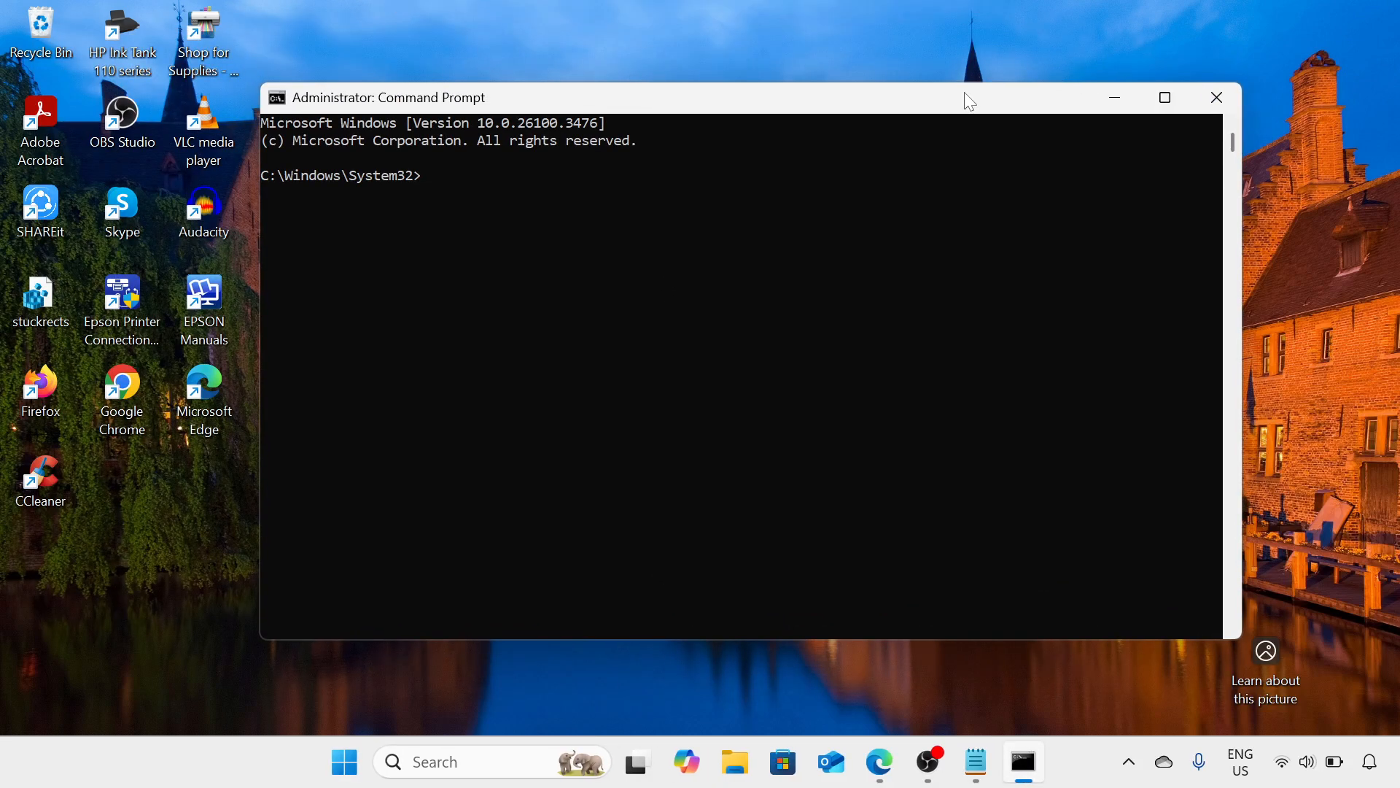
# Enter the system file check command sfc /scannow in Command Prompt and close the window
pyautogui.write('sfc /scannow')
pyautogui.click(1216, 93)
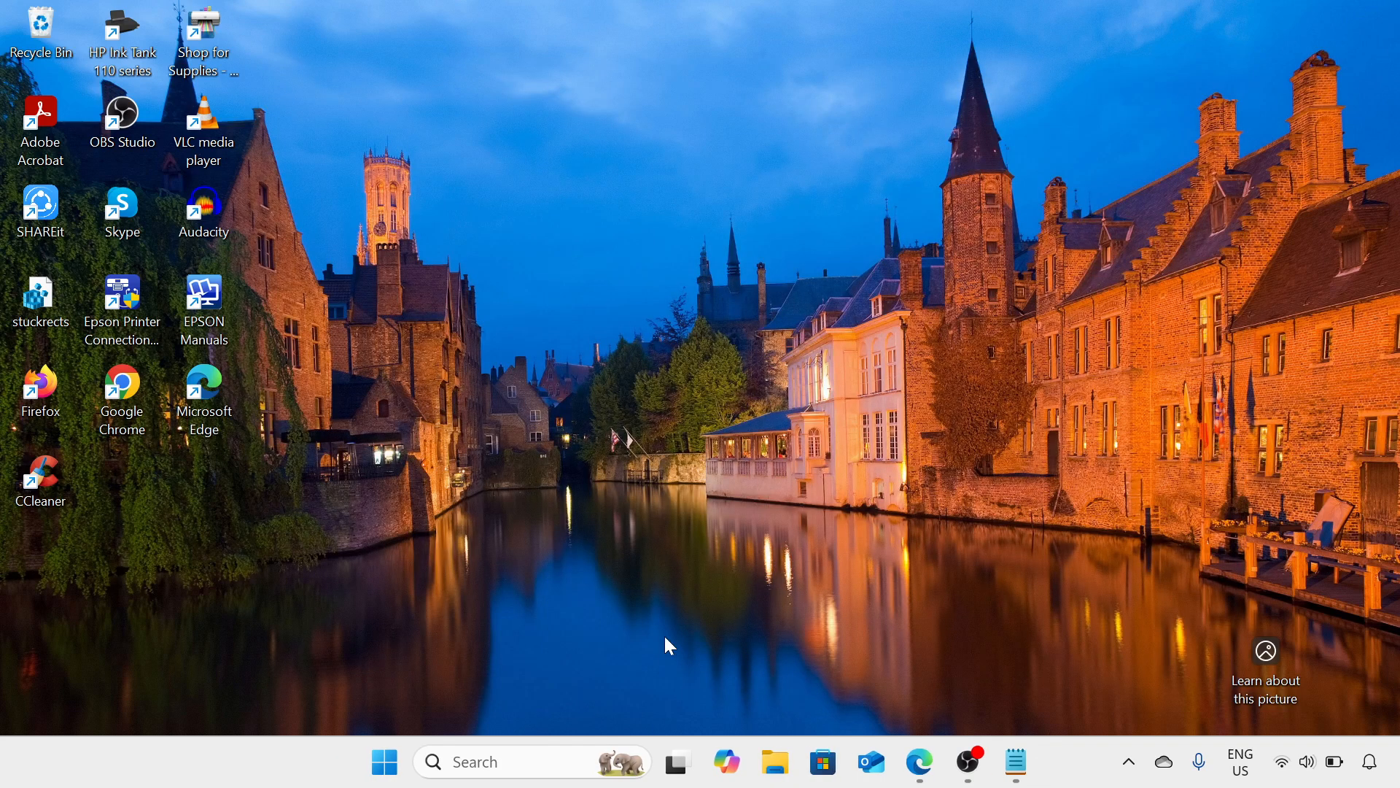
pyautogui.rightClick(384, 762)
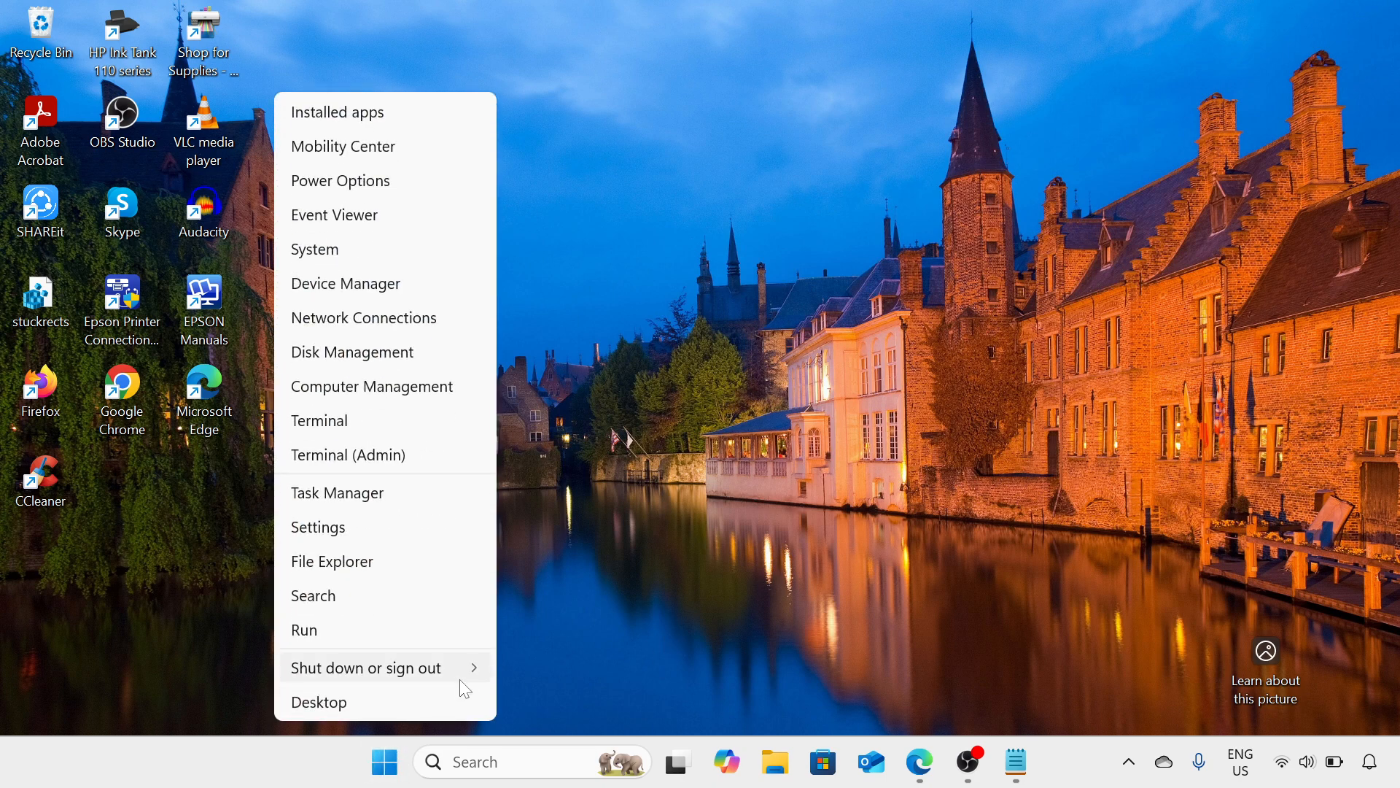
pyautogui.click(821, 598)
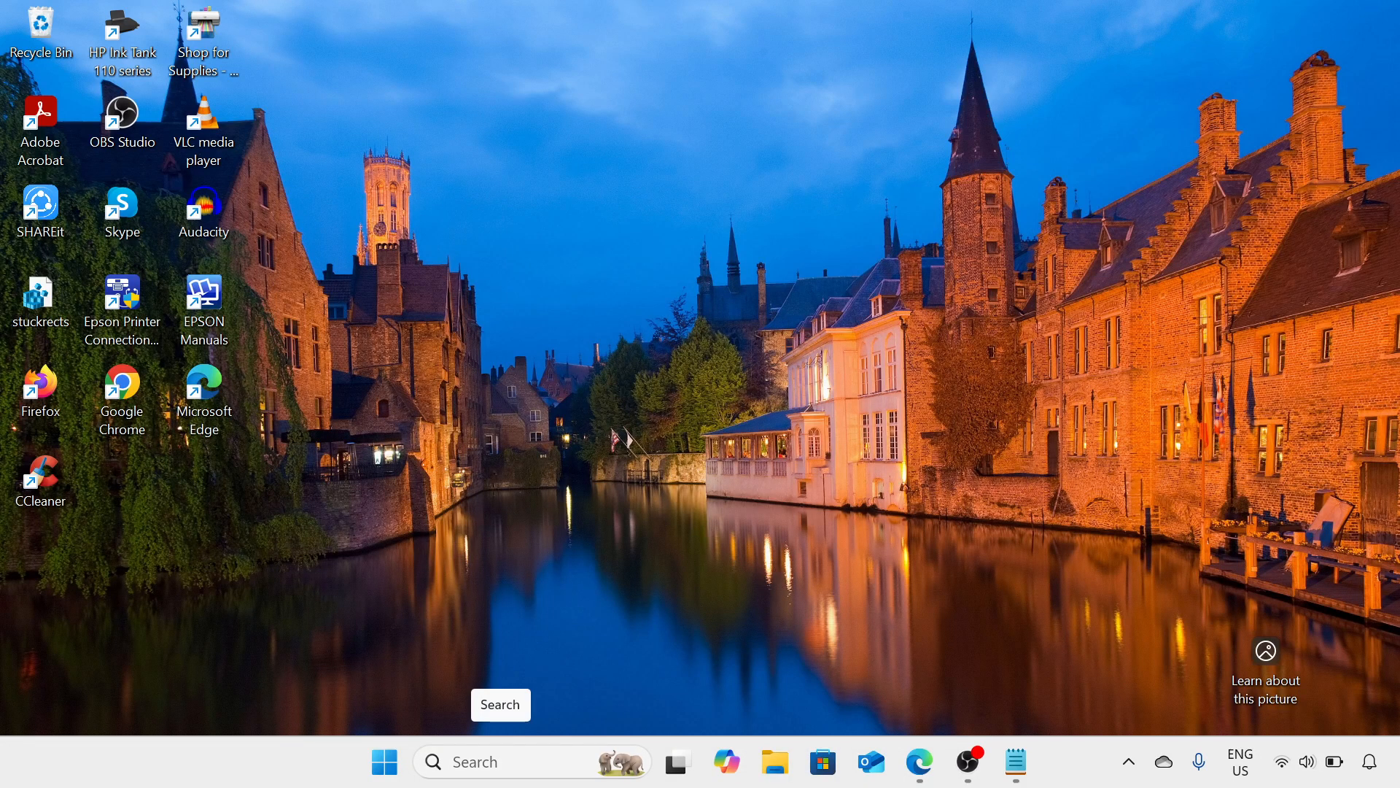
# Search Windows for "edit", open Edit power plan, and bring up the plan's advanced power settings
pyautogui.click(506, 766)
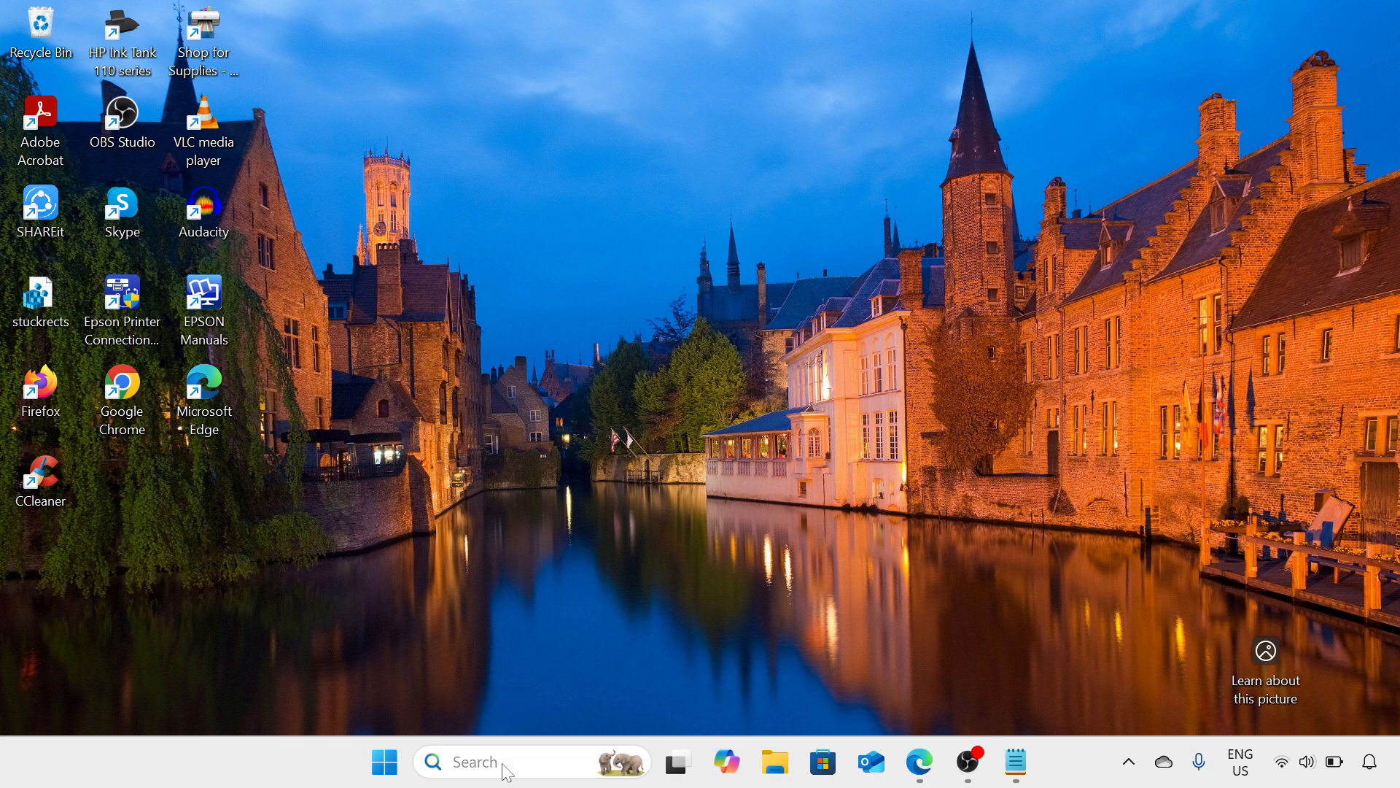
pyautogui.write('edit')
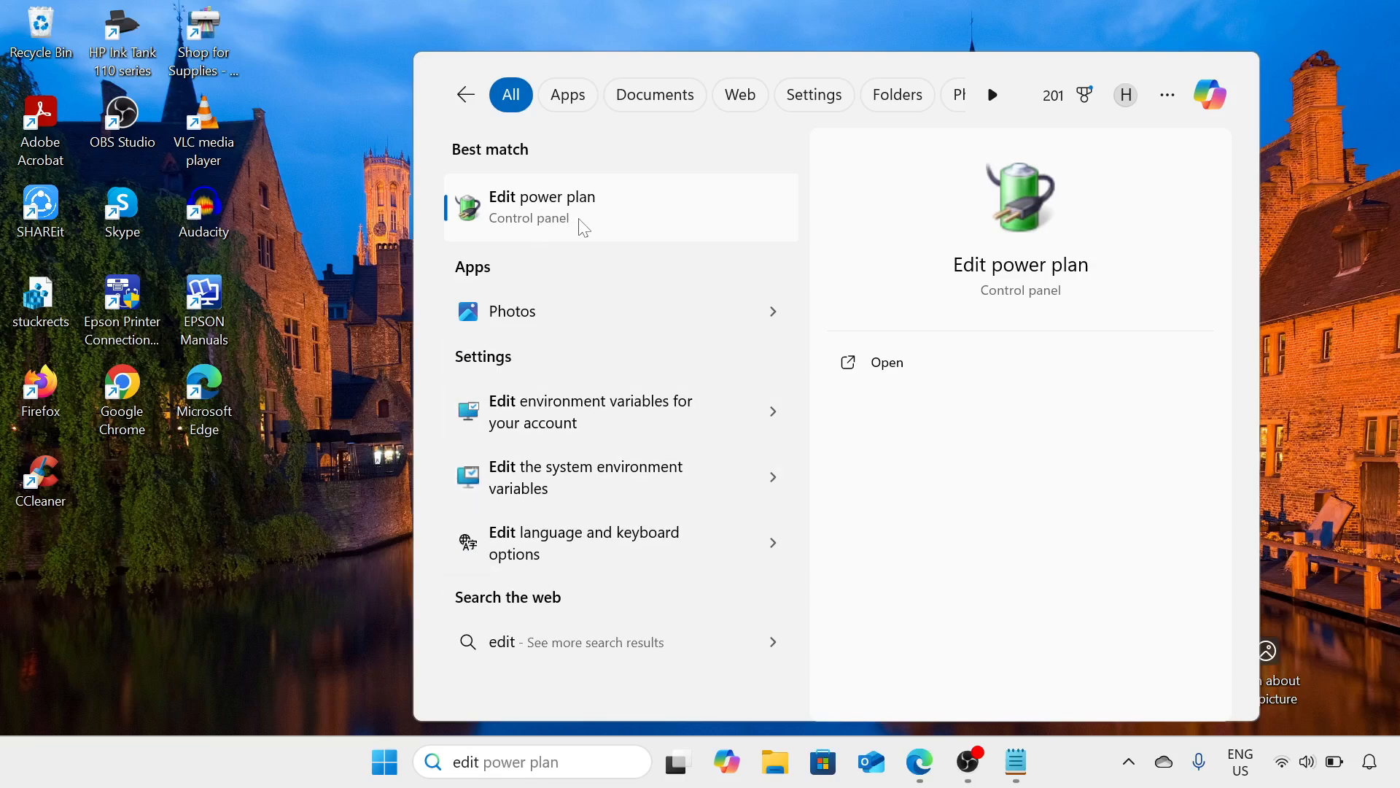
pyautogui.click(584, 227)
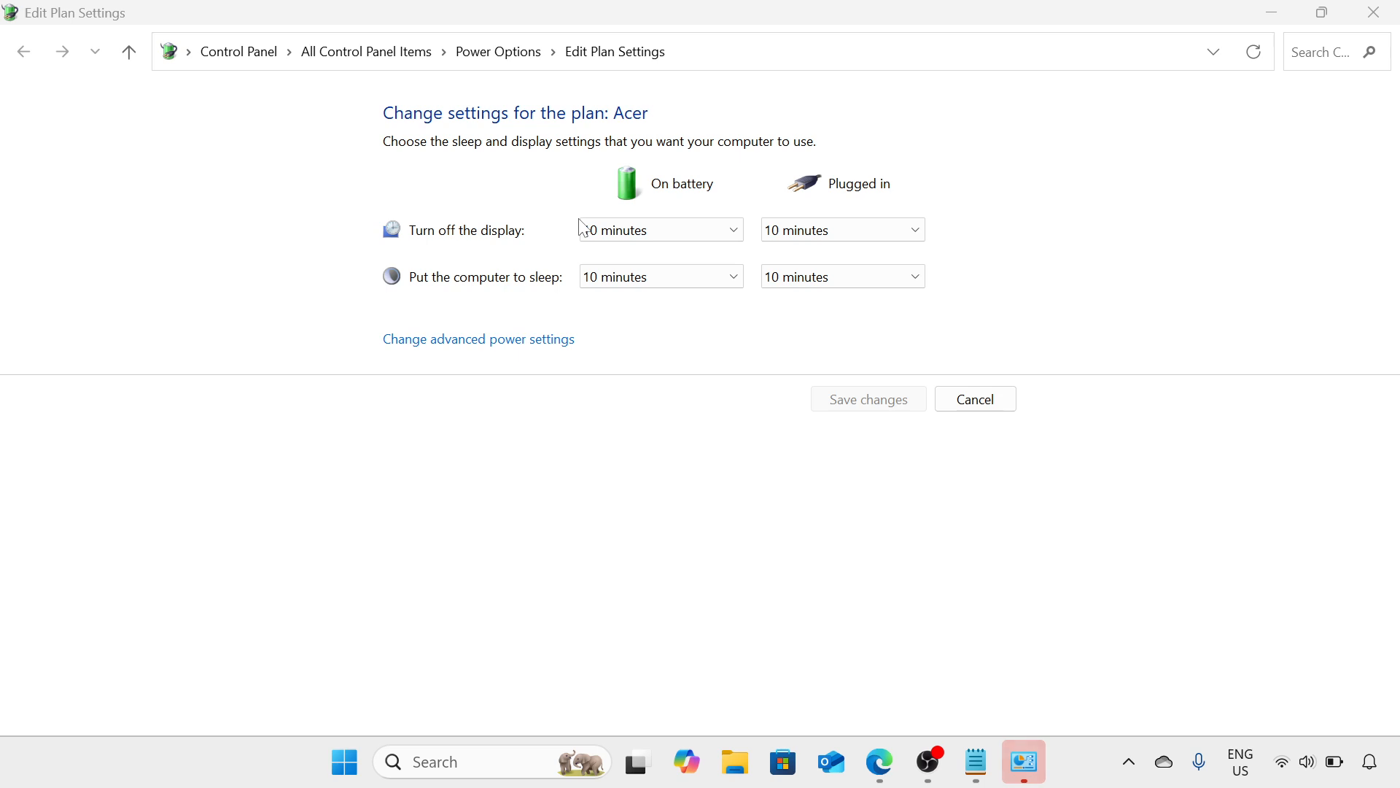
pyautogui.click(525, 340)
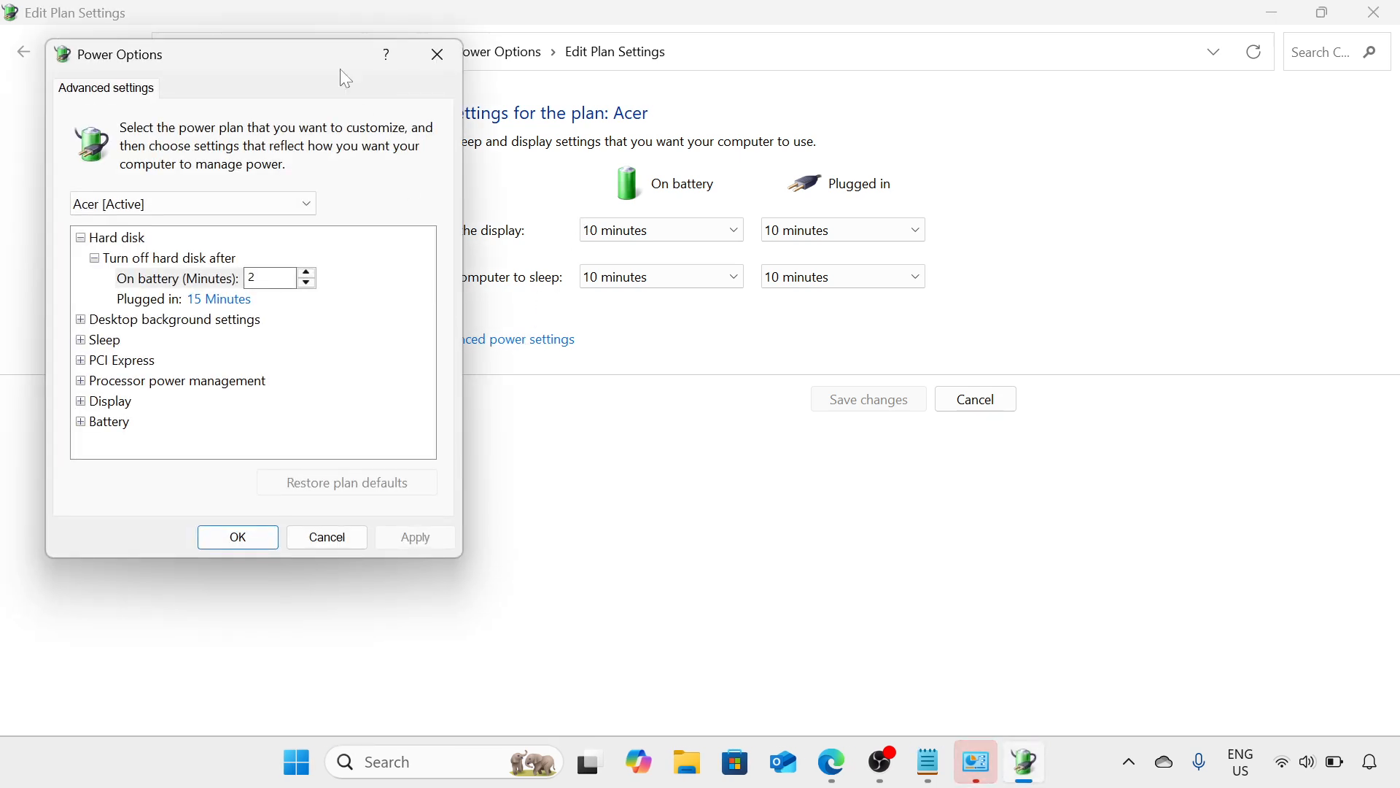
# Move the Power Options dialog toward the middle of the screen and choose the Balanced power plan
pyautogui.moveTo(312, 63); pyautogui.dragTo(694, 111)
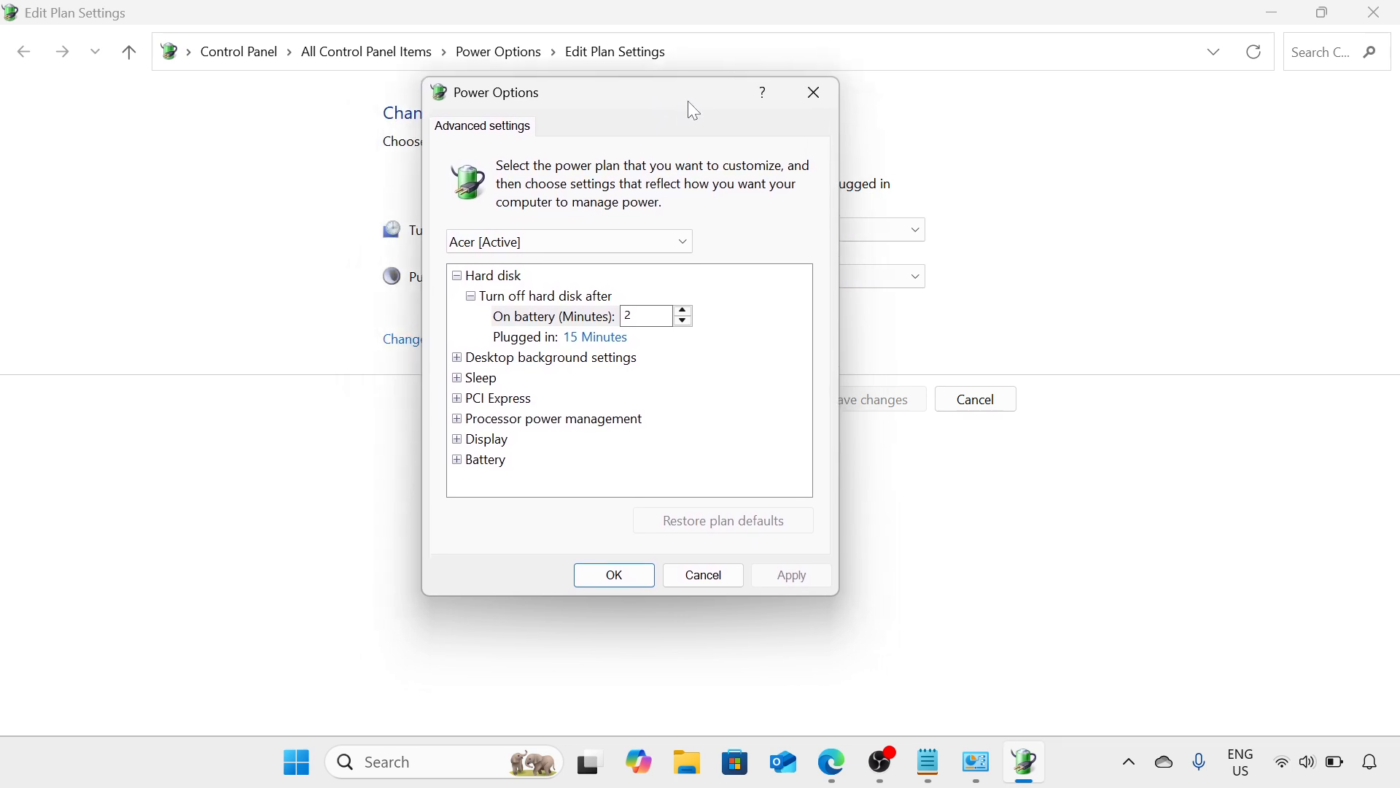
pyautogui.click(662, 242)
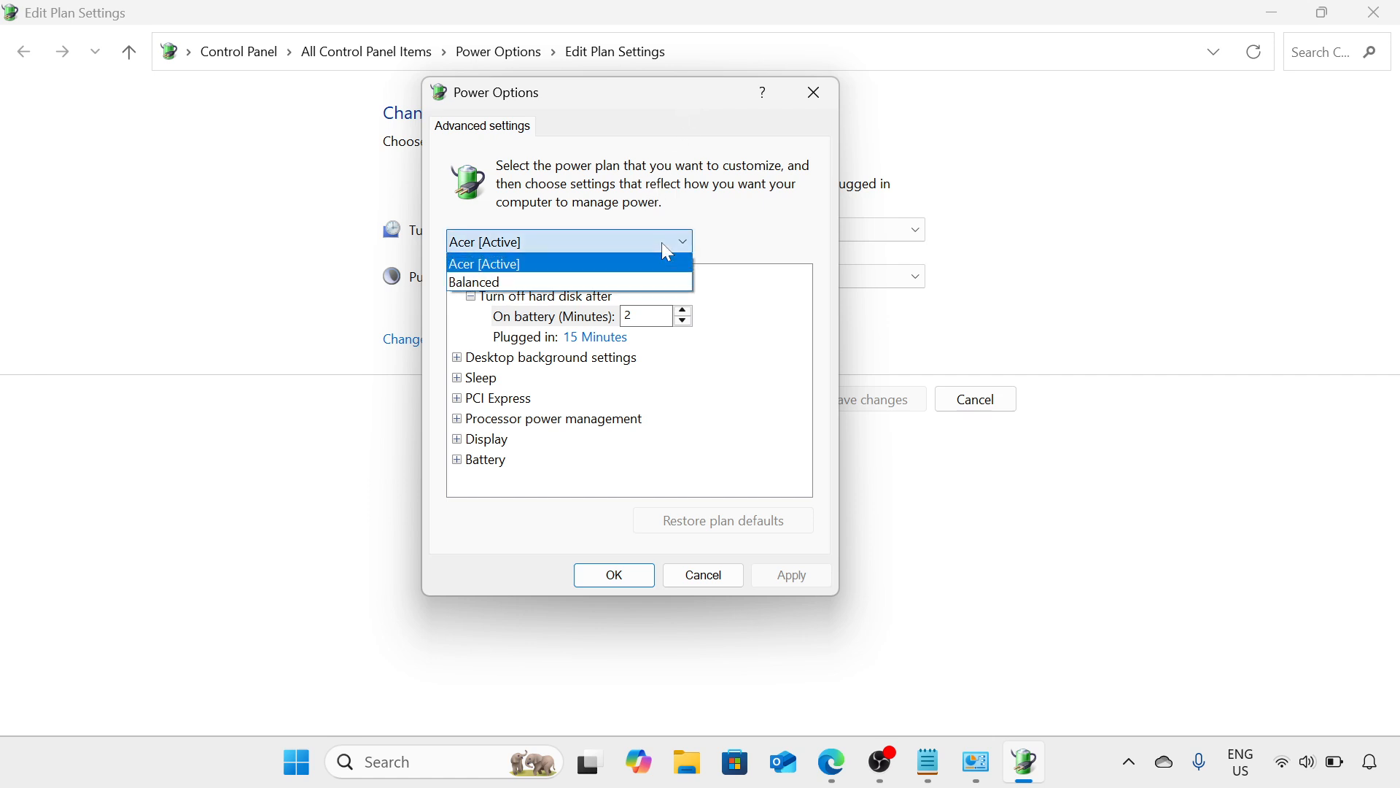
pyautogui.click(642, 283)
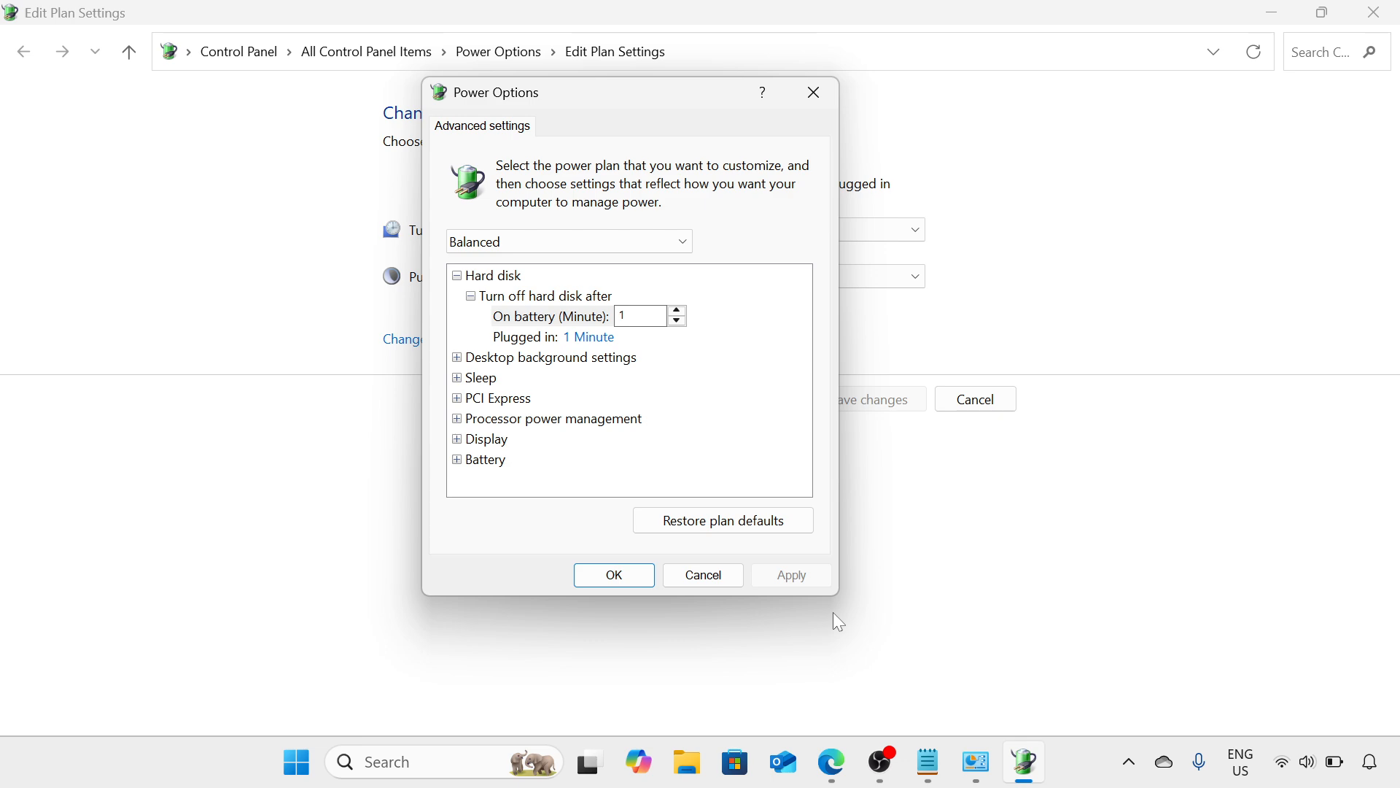
pyautogui.click(890, 765)
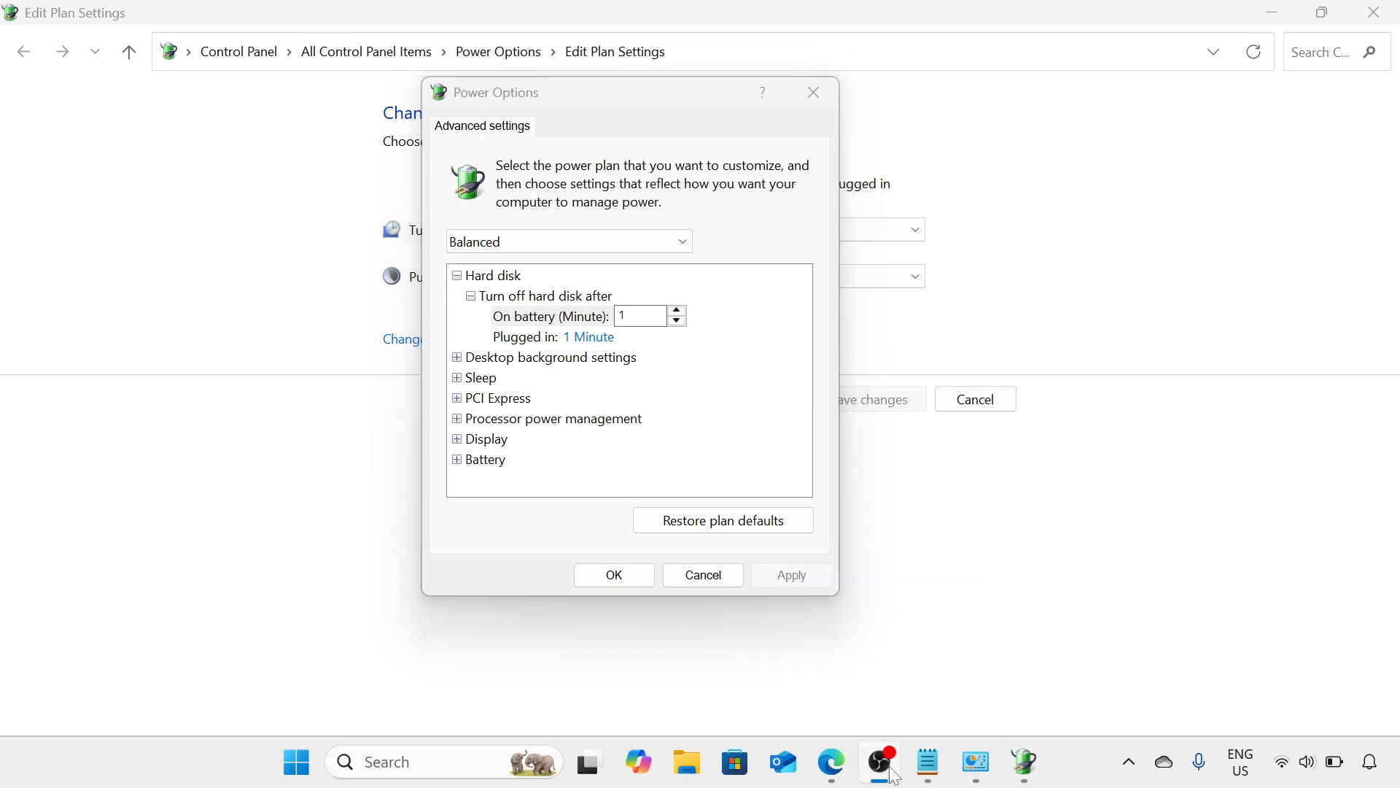